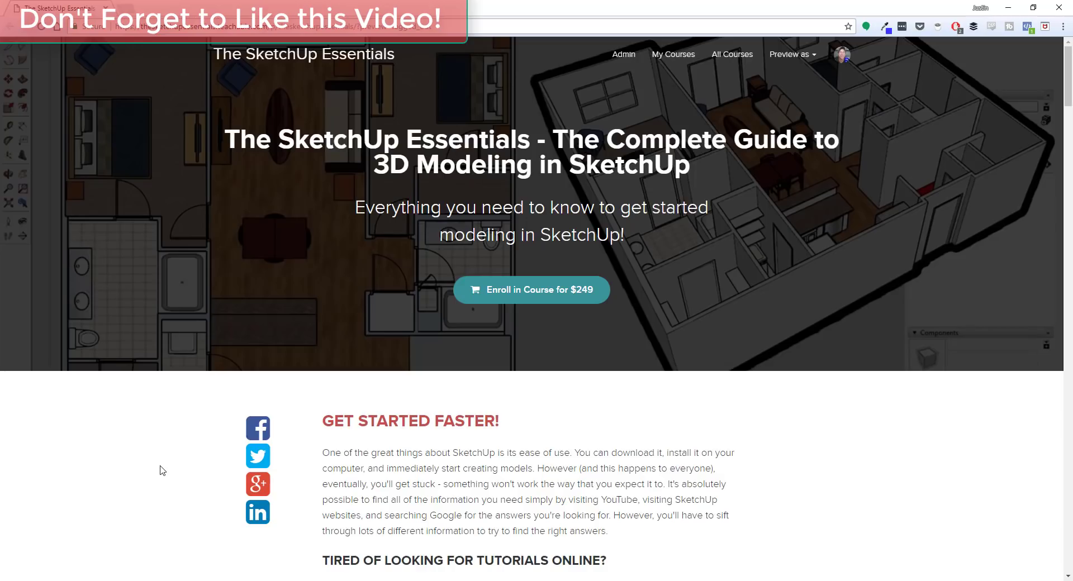
Scroll the SketchUp Essentials course page past the curriculum modules down to the FAQ section
scroll(162, 470, down, 6)
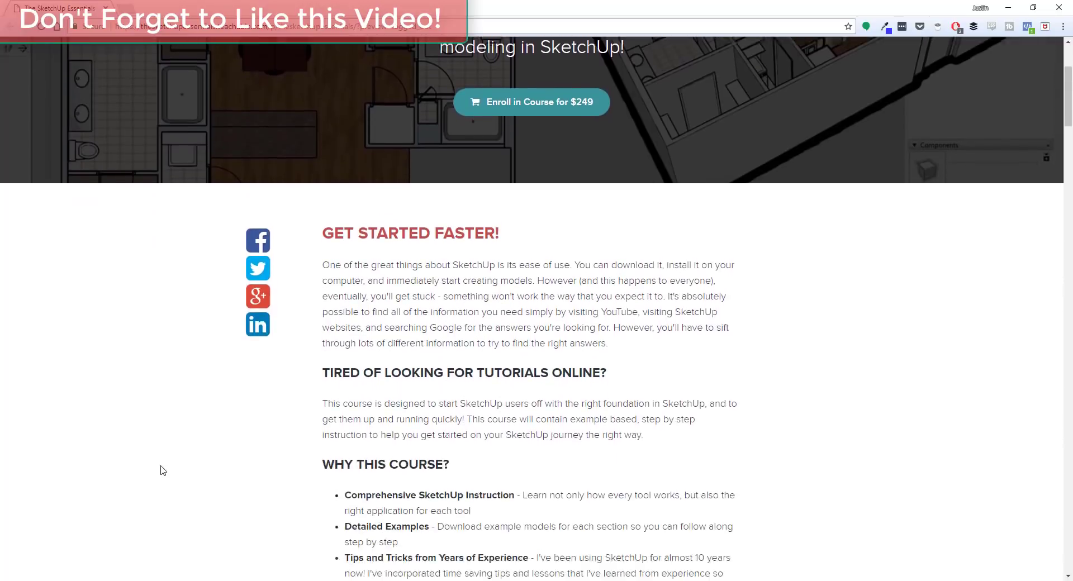
scroll(241, 412, down, 9)
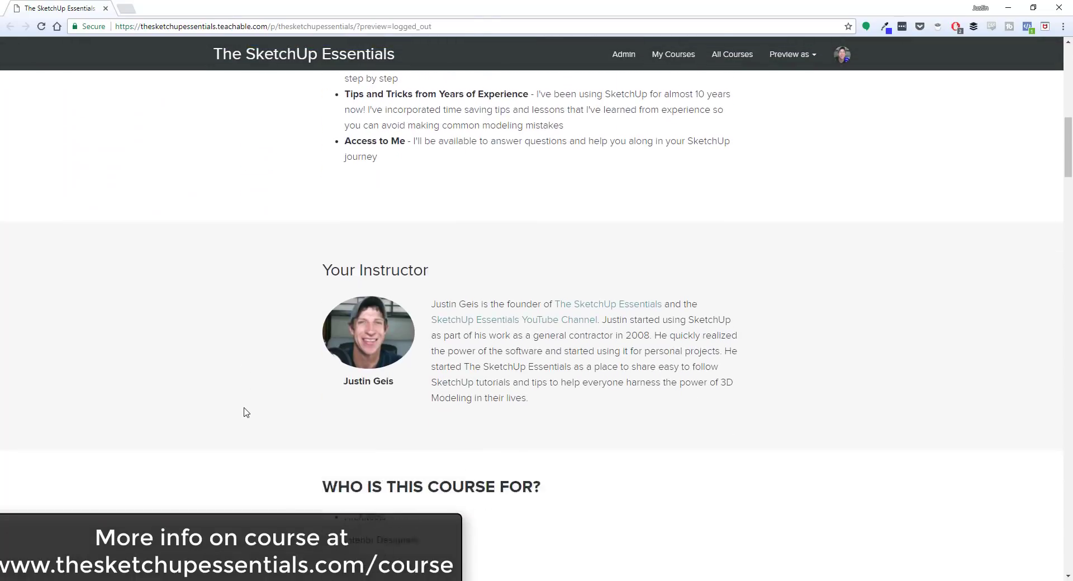
scroll(242, 408, down, 4)
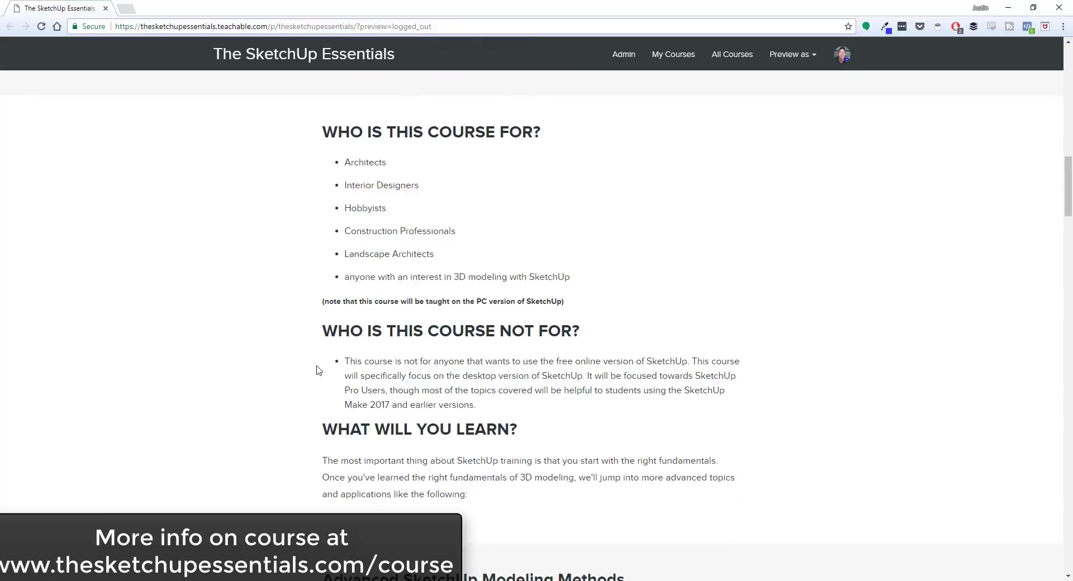
scroll(309, 373, down, 6)
scroll(308, 373, down, 2)
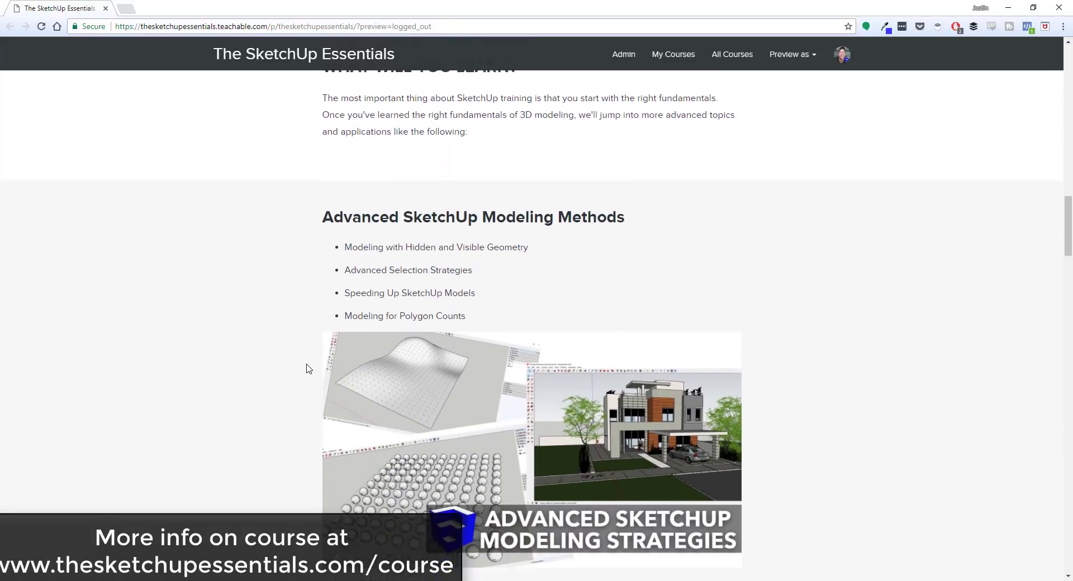
scroll(322, 314, down, 8)
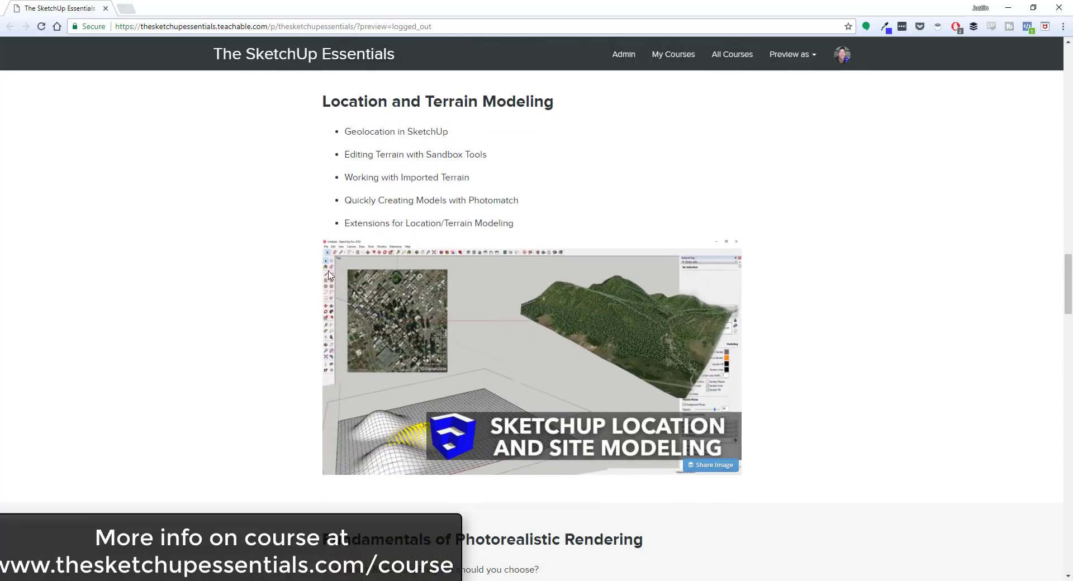
scroll(341, 241, down, 5)
scroll(324, 251, down, 2)
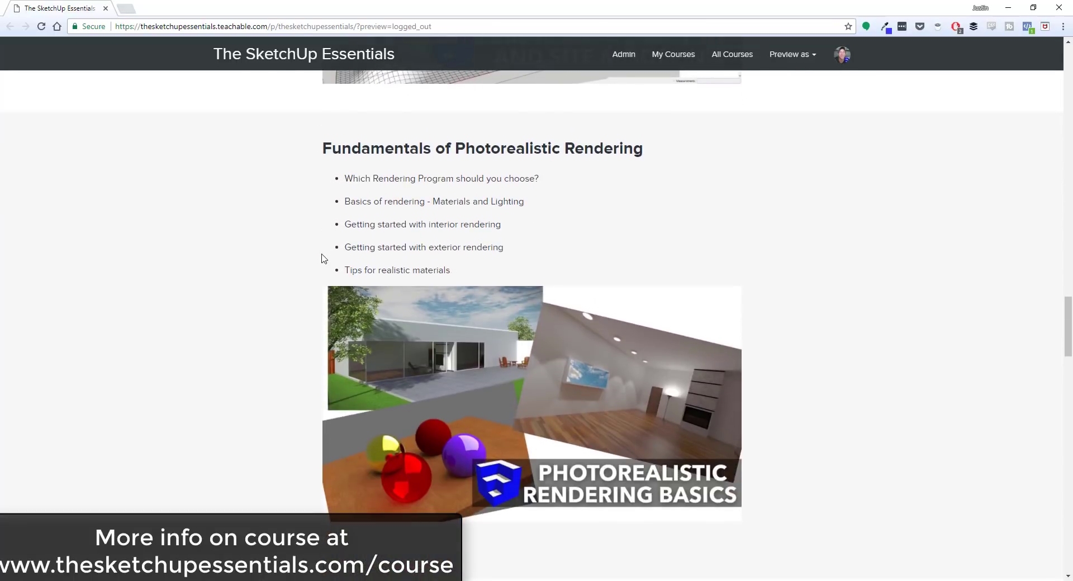
scroll(335, 261, down, 1)
scroll(335, 261, down, 8)
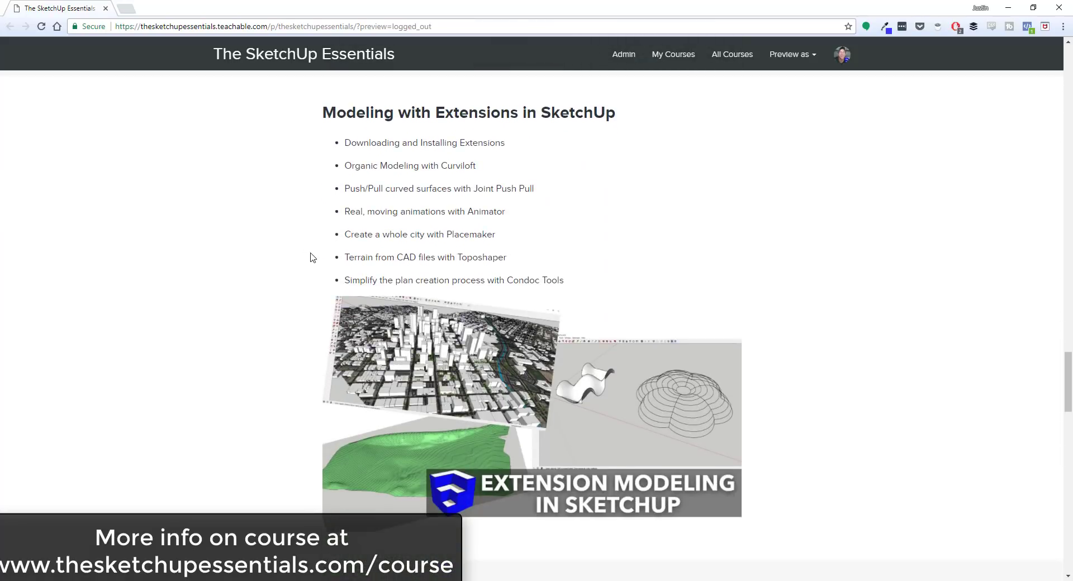
scroll(311, 257, down, 9)
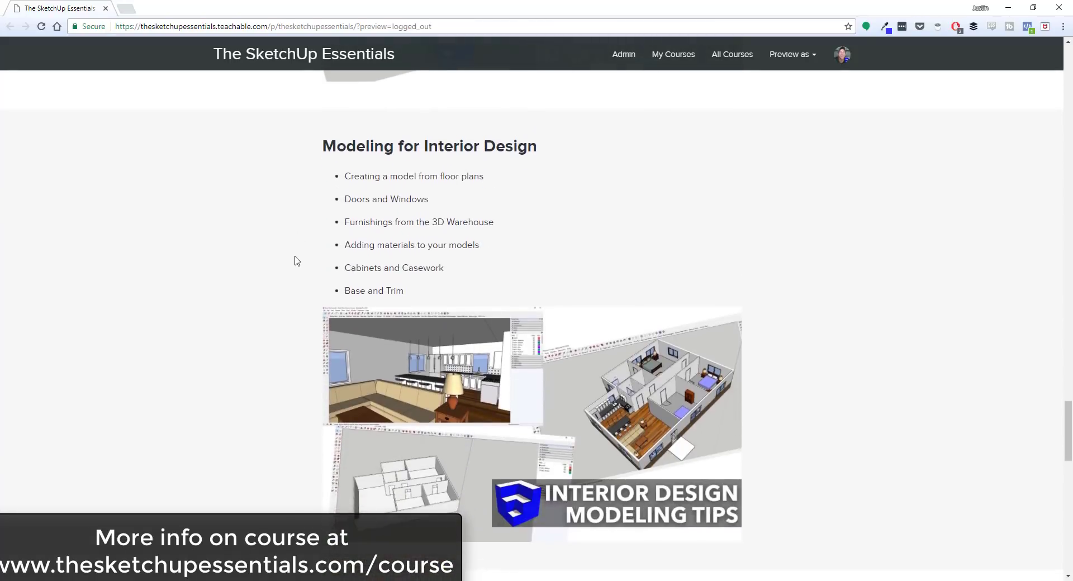
scroll(313, 211, down, 8)
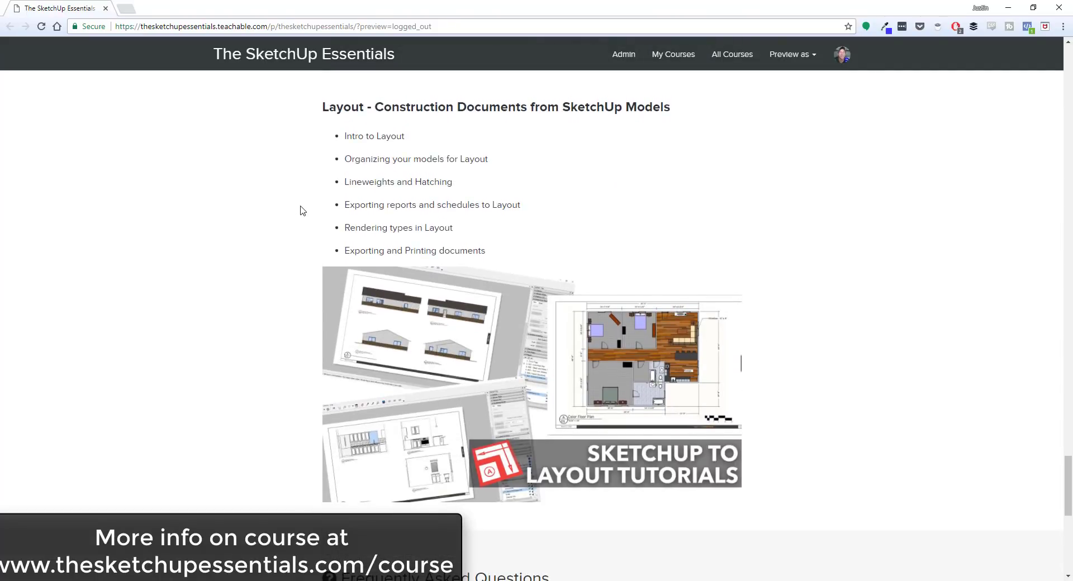
scroll(304, 209, down, 8)
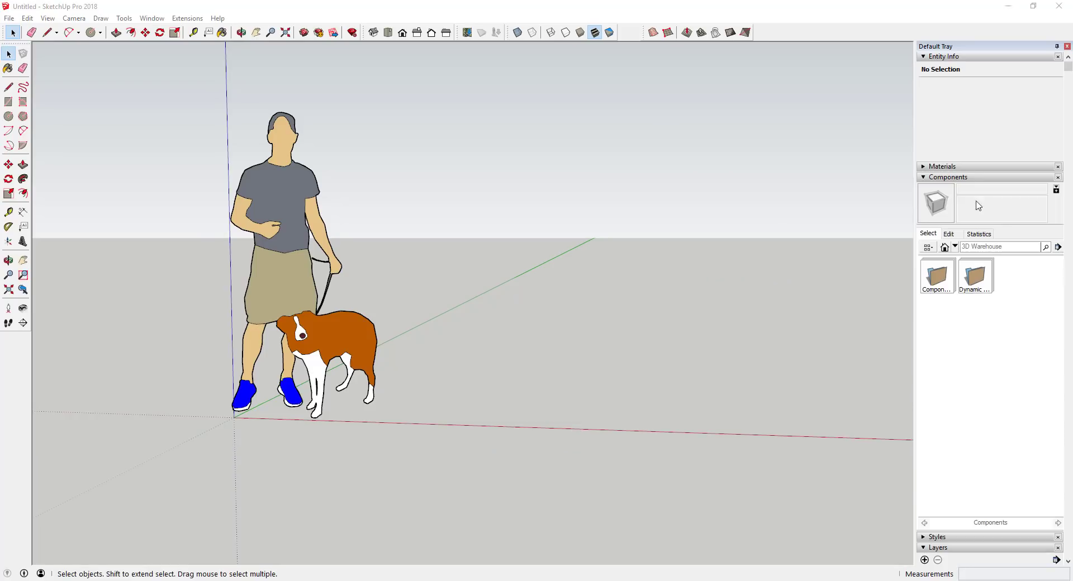
click(653, 257)
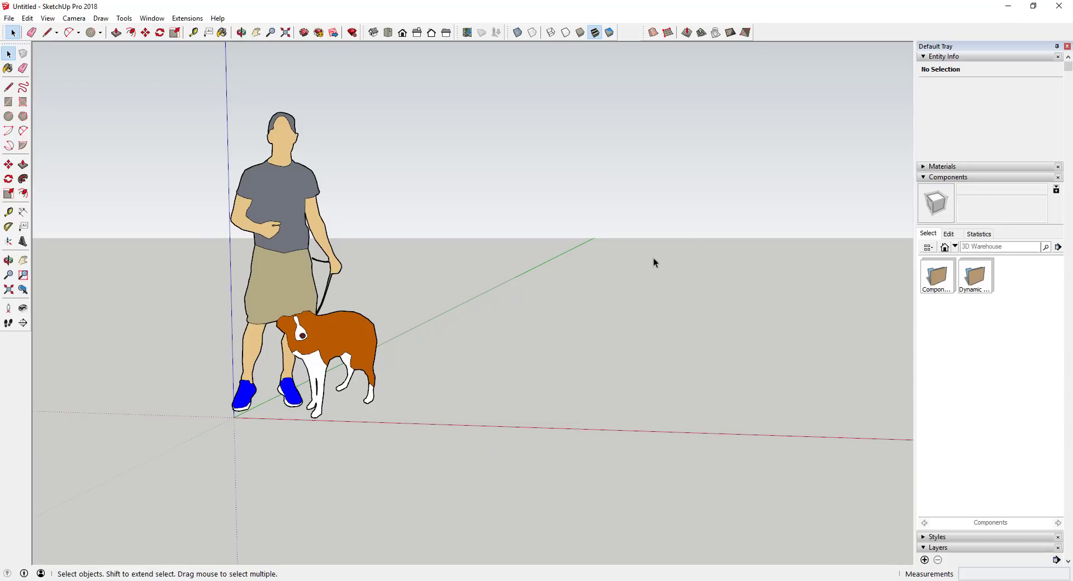
middle_drag(652, 257, 637, 308)
scroll(559, 313, down, 4)
scroll(558, 246, up, 2)
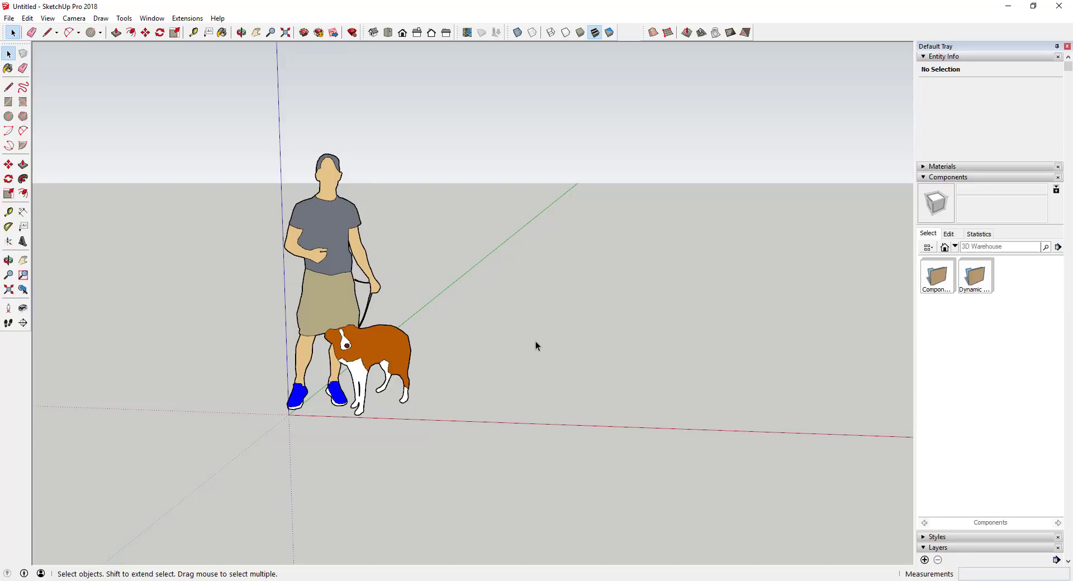
click(10, 19)
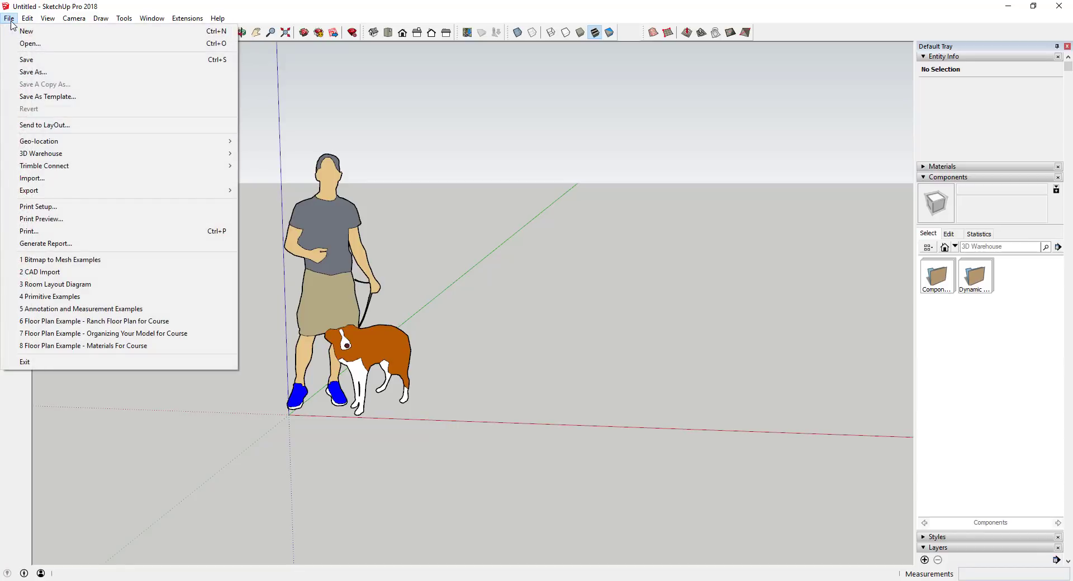
Import IMG_2072 as an image on the ground, about 7' 3 3/4" wide beside the figure
click(65, 180)
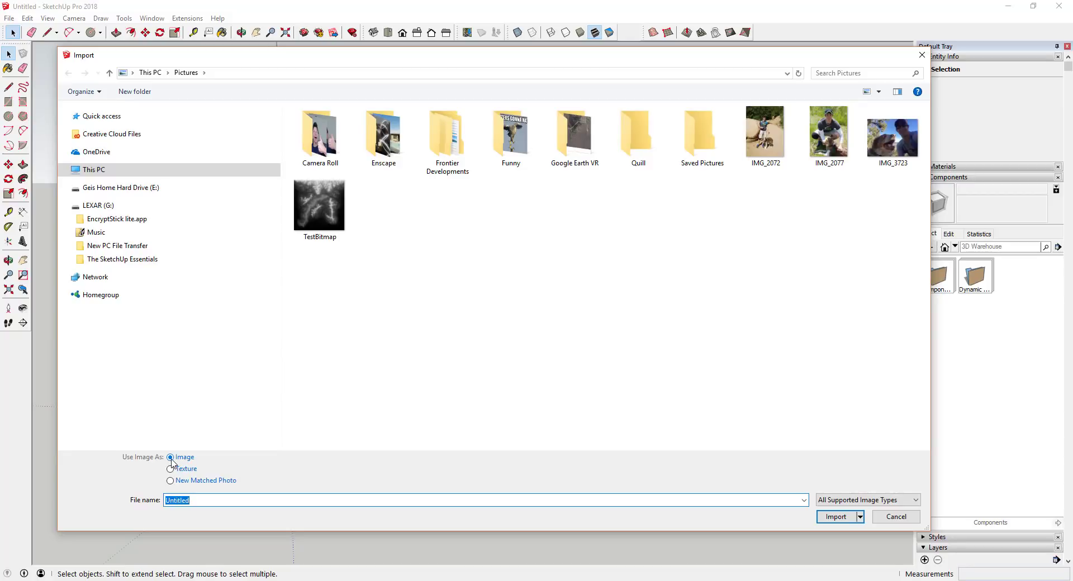
double_click(758, 136)
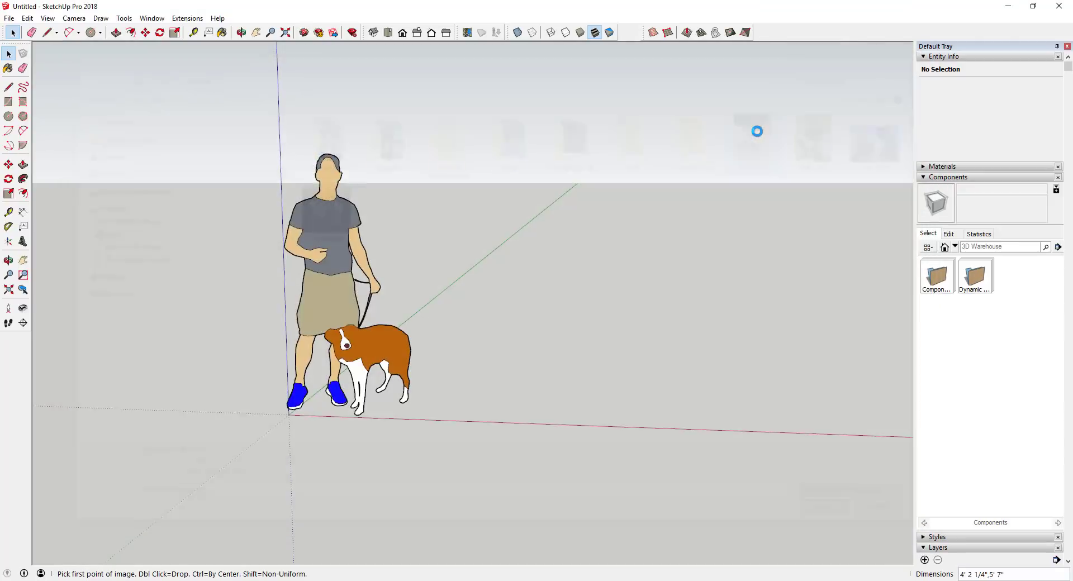
click(513, 421)
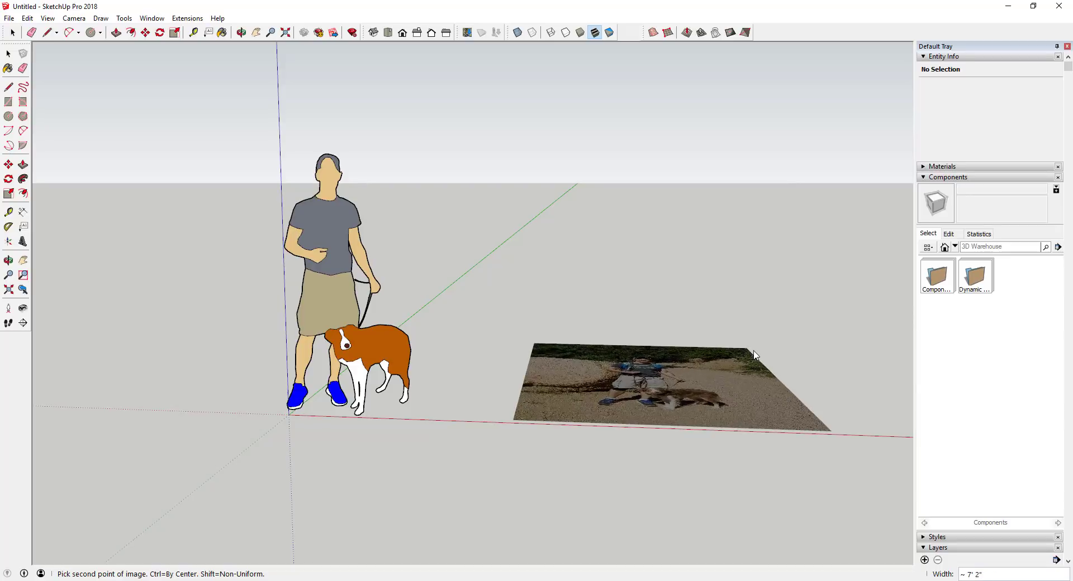
click(751, 346)
middle_drag(695, 345, 696, 539)
Erase the 2D man-and-dog figure and reframe the view on the IMG_2072 photo
scroll(593, 323, up, 3)
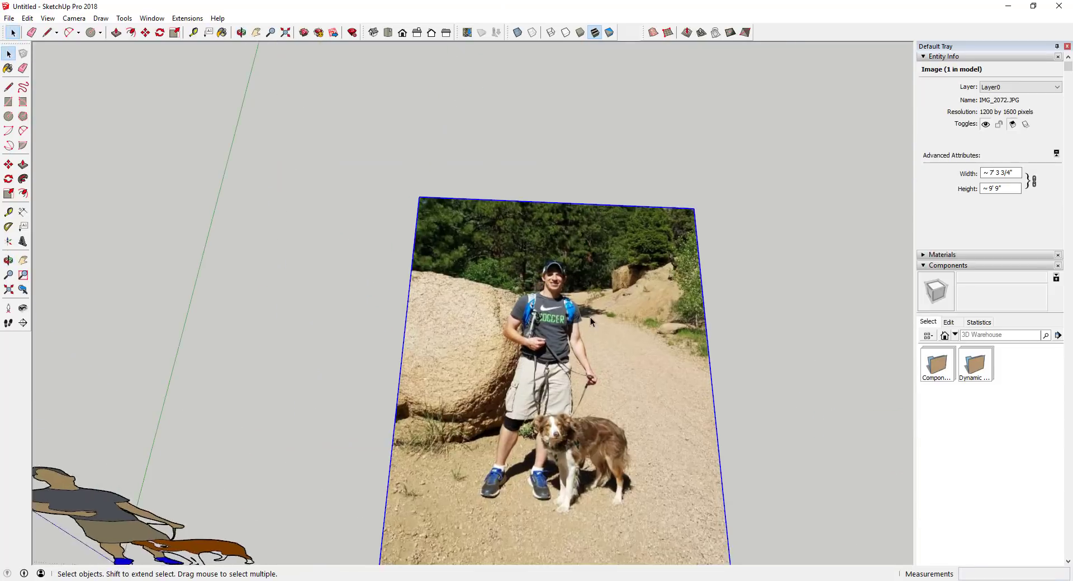
scroll(568, 275, down, 3)
scroll(589, 380, up, 1)
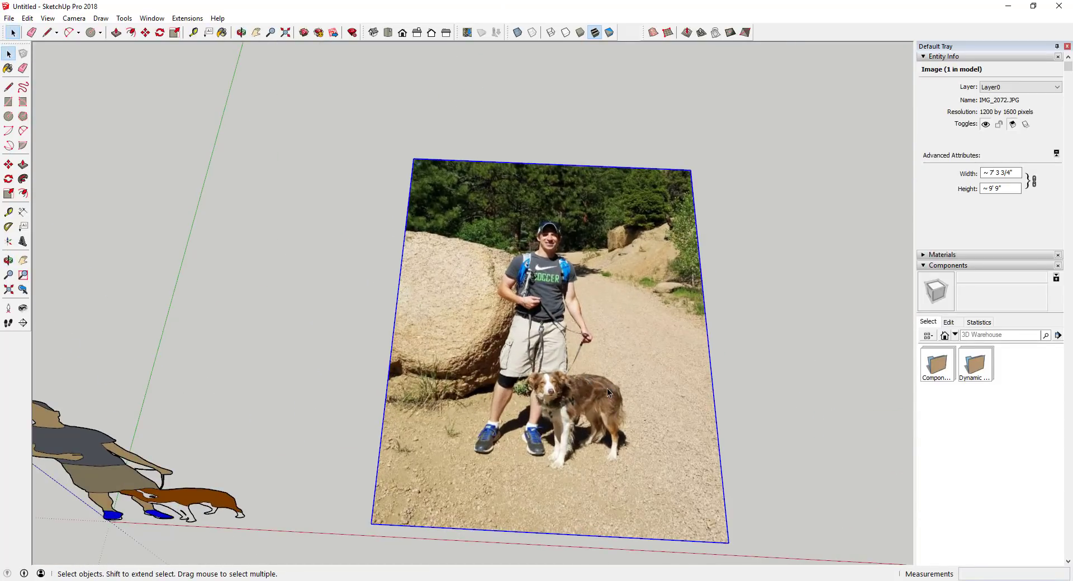
scroll(608, 374, down, 4)
key(e)
click(396, 410)
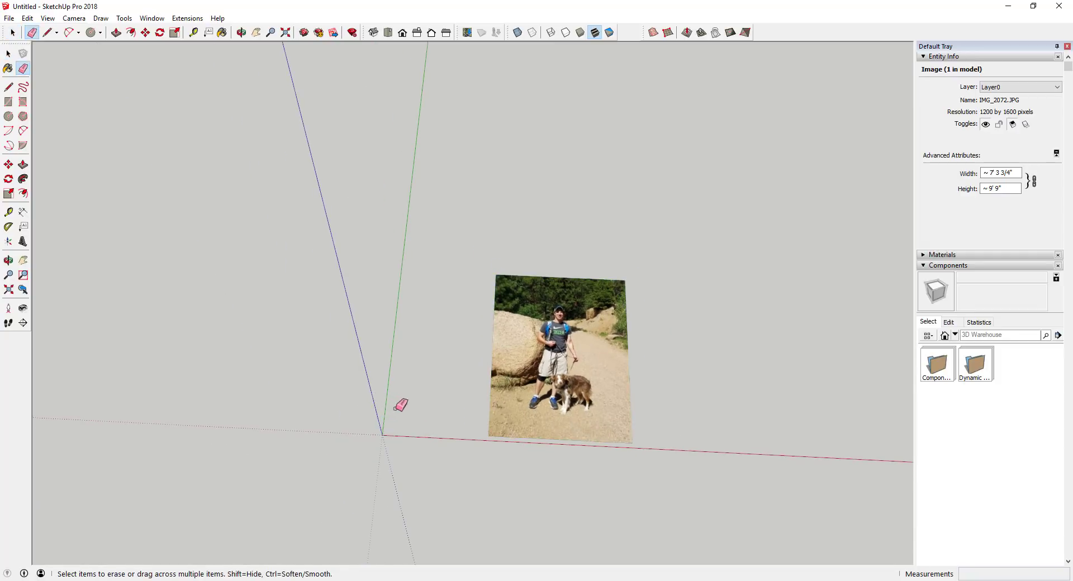
key(space)
click(331, 438)
scroll(592, 346, up, 5)
middle_drag(570, 345, 551, 354)
scroll(541, 360, down, 2)
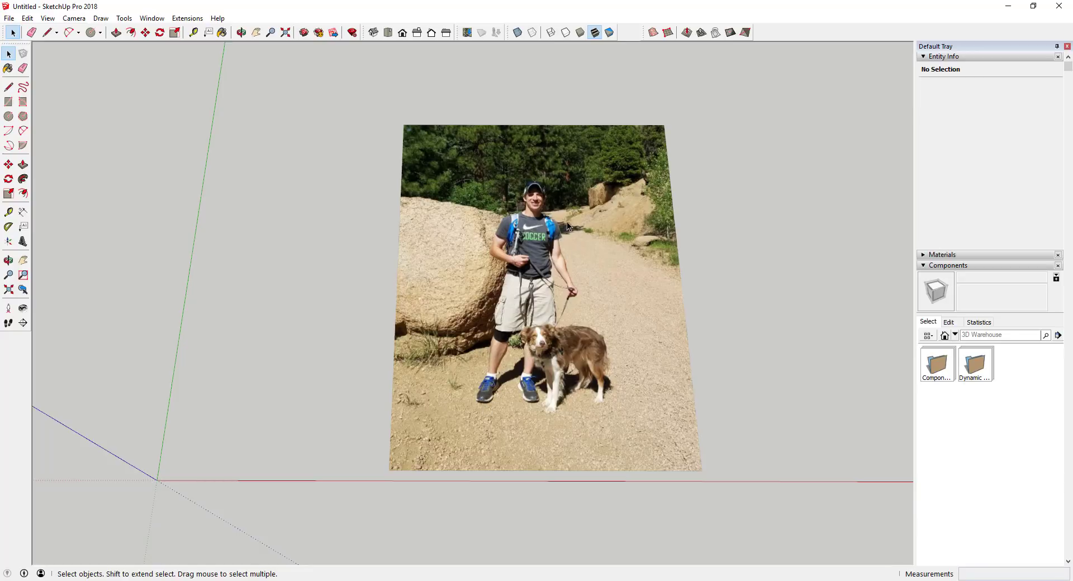
Take Tape Measure readings beside the photo, laying a guide line across it
click(10, 212)
scroll(541, 450, up, 2)
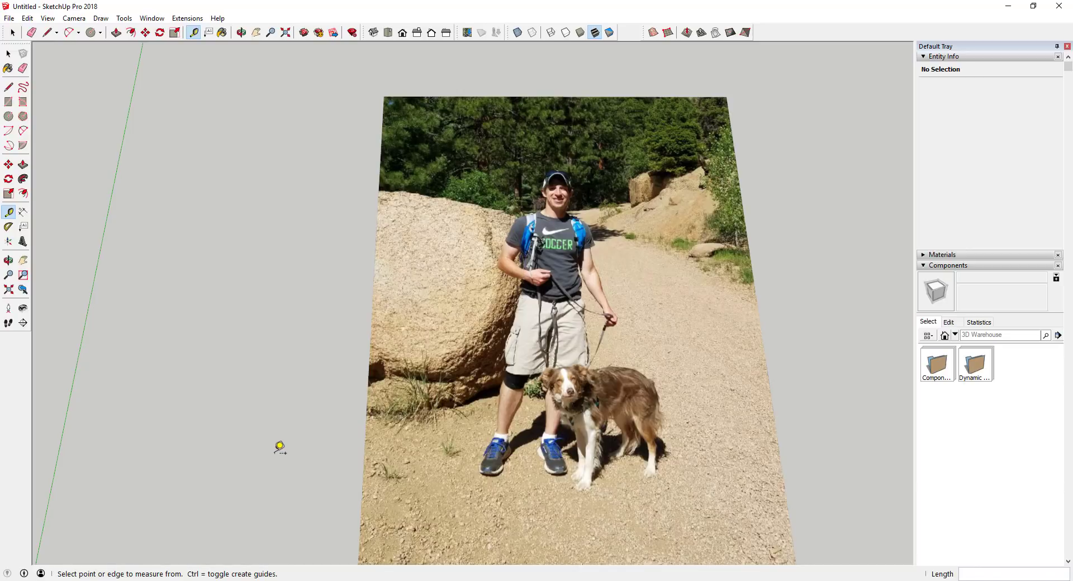
click(261, 447)
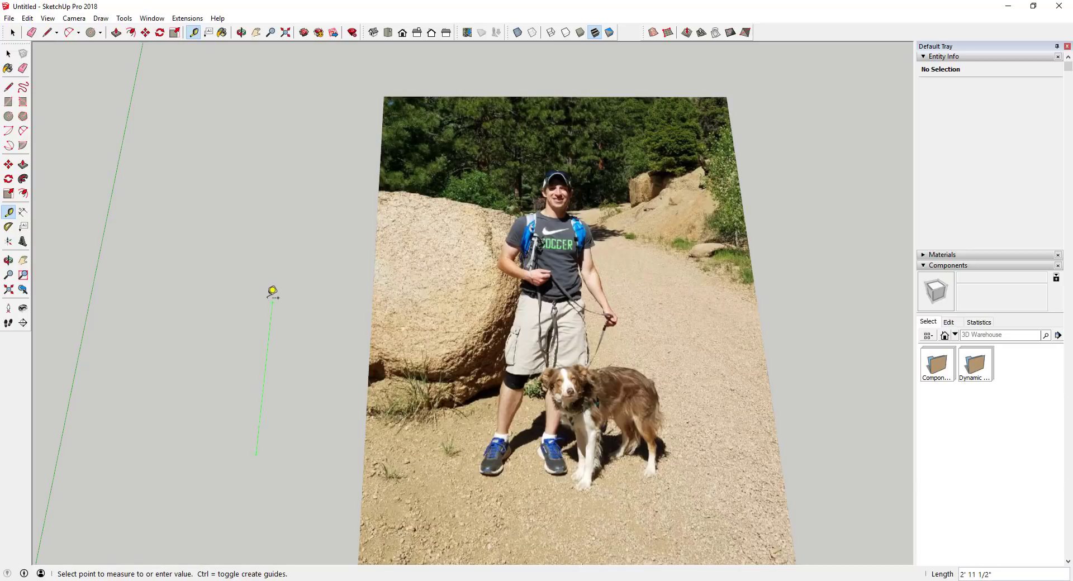
click(272, 287)
click(273, 411)
click(434, 324)
click(465, 321)
click(246, 391)
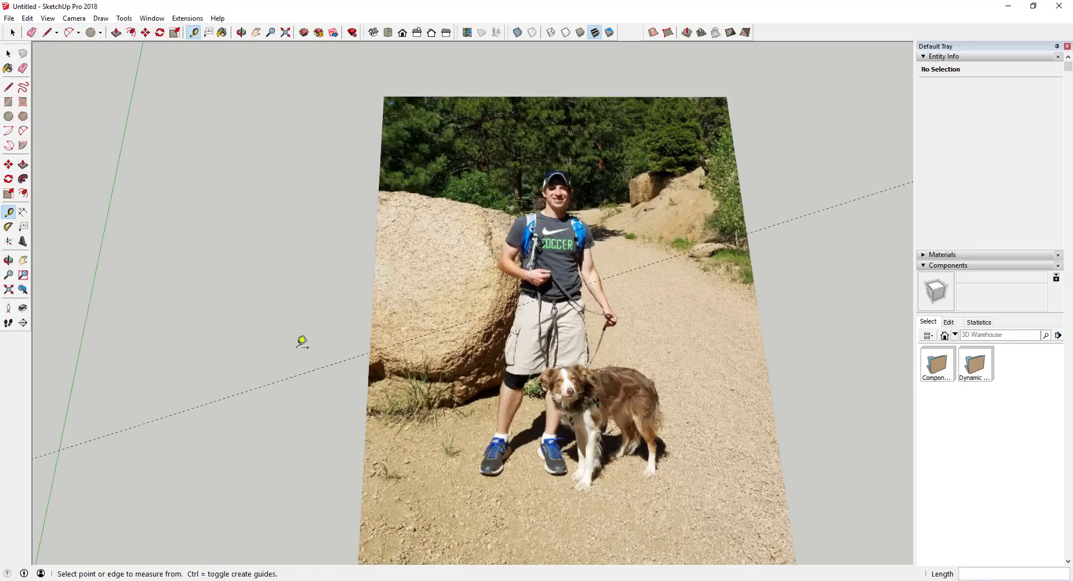
Erase the dashed guide line and zoom in on the man's shoe with Tape Measure
key(e)
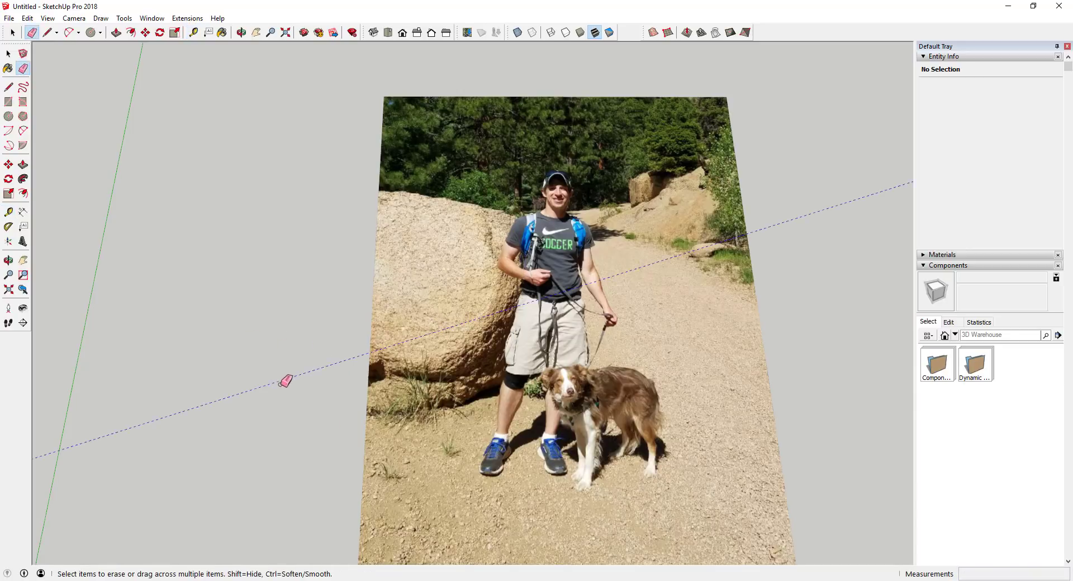
click(310, 372)
click(8, 211)
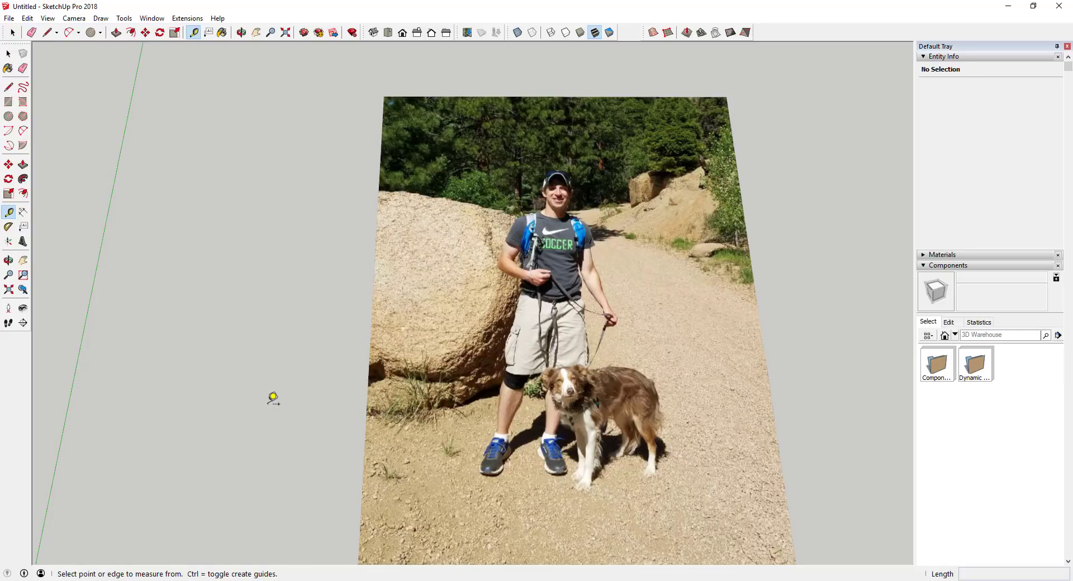
scroll(545, 449, up, 3)
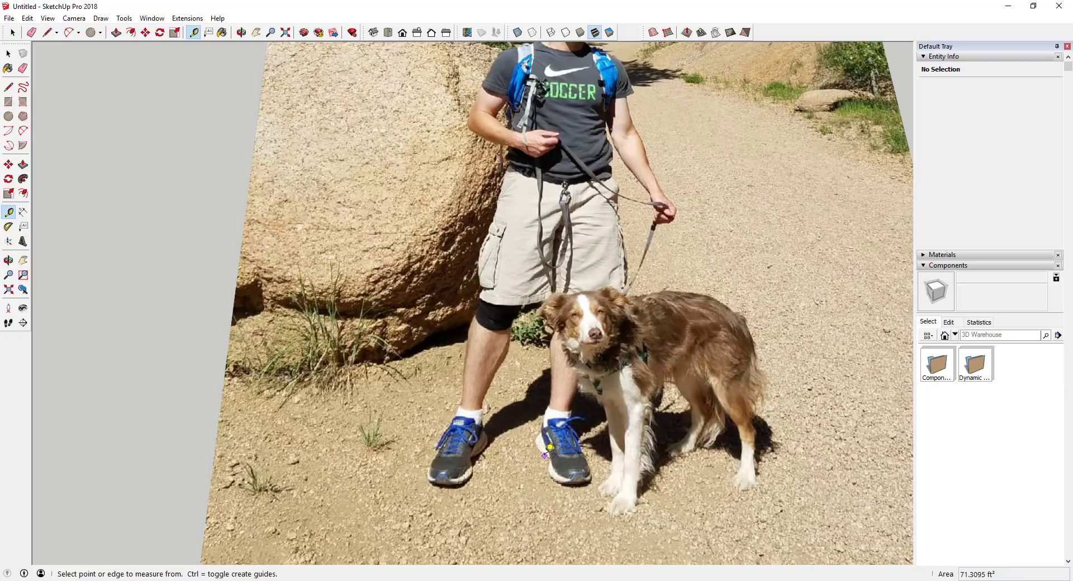
Measure from the man's shoe to his cap top and resize the model to 5'11"
click(545, 449)
scroll(543, 447, down, 5)
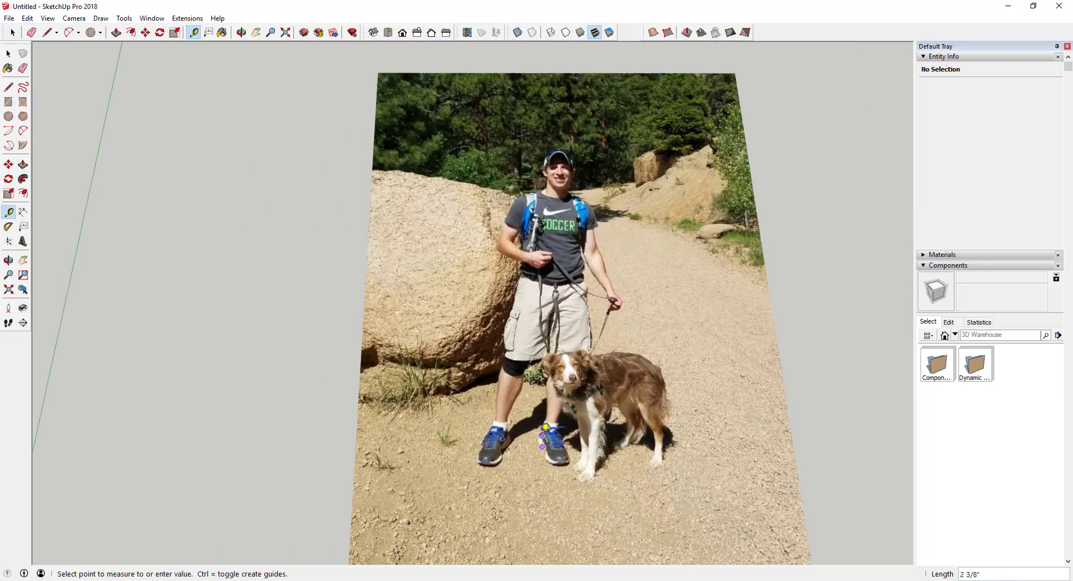
scroll(544, 235, up, 5)
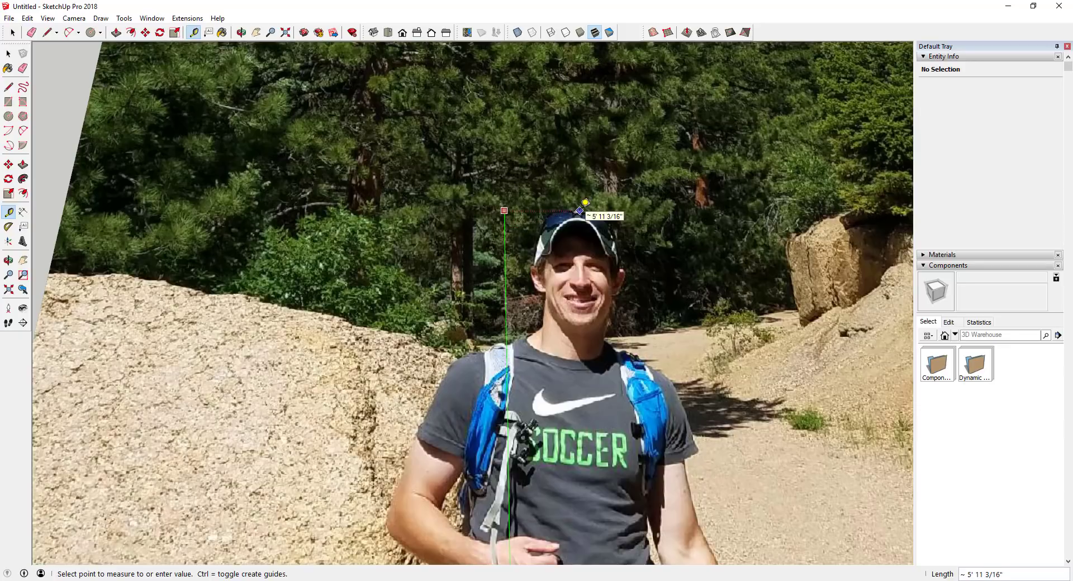
click(580, 211)
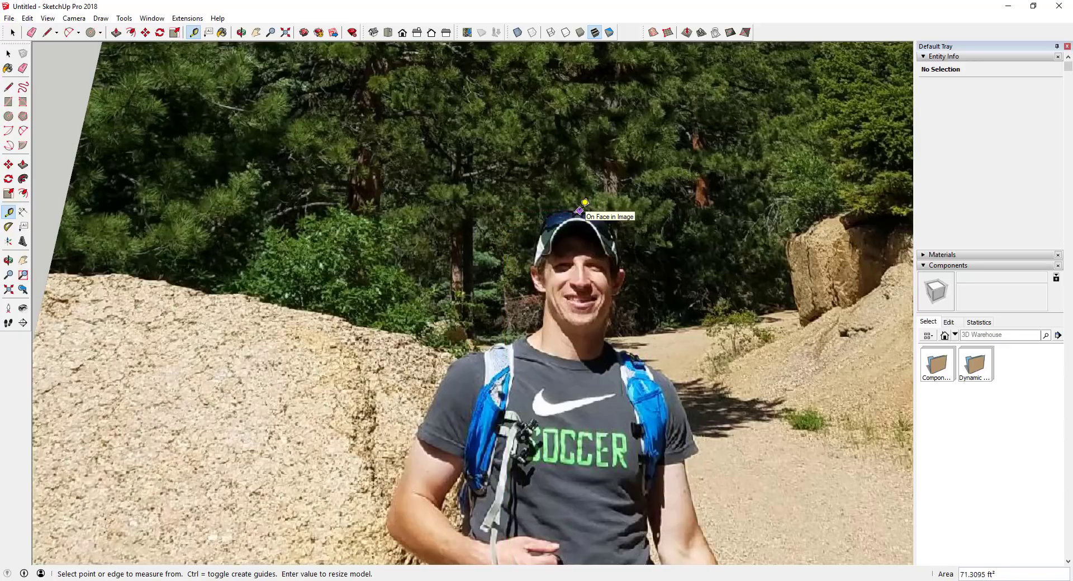
text(5)
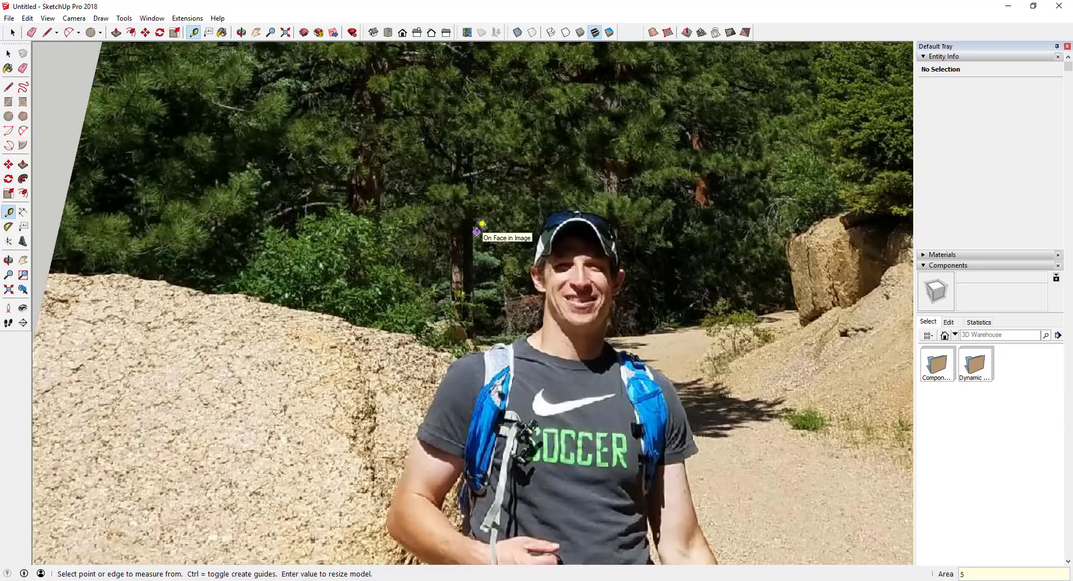
text('11)
key(Return)
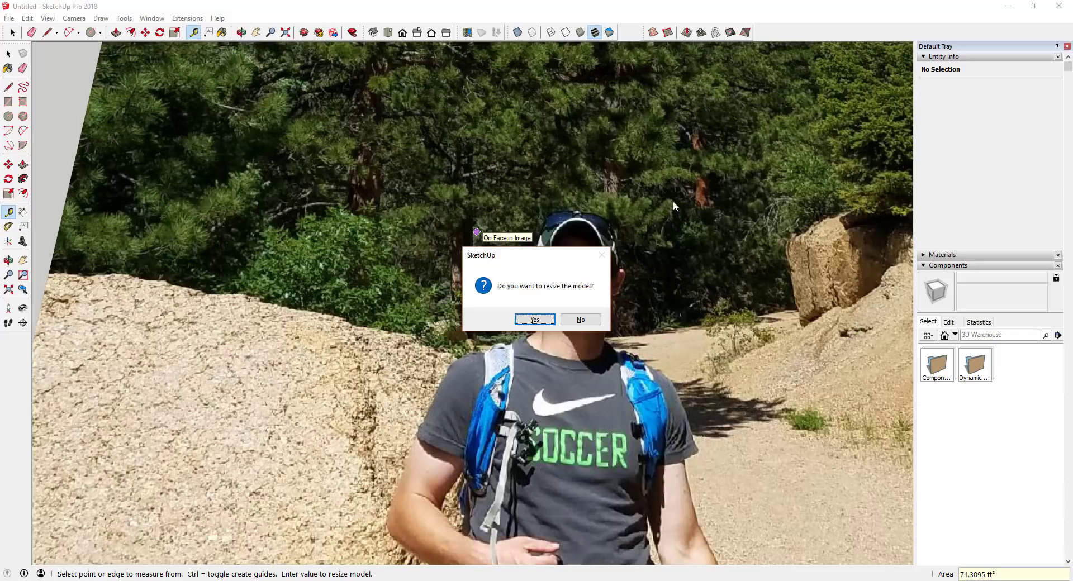
click(535, 319)
Orbit around the rescaled photo to inspect it, then return to the Select tool
scroll(581, 218, down, 5)
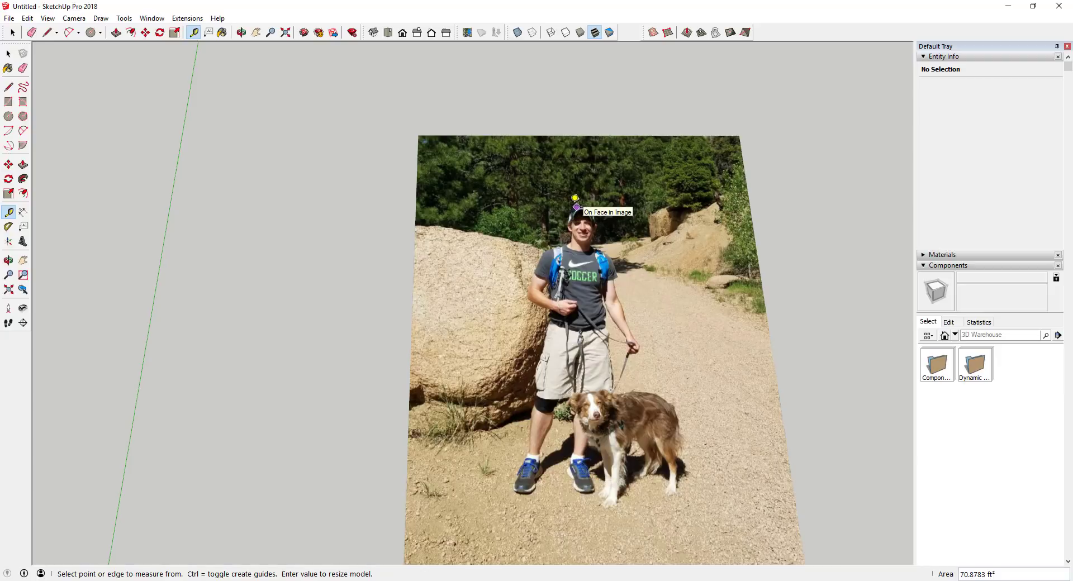
scroll(707, 350, up, 4)
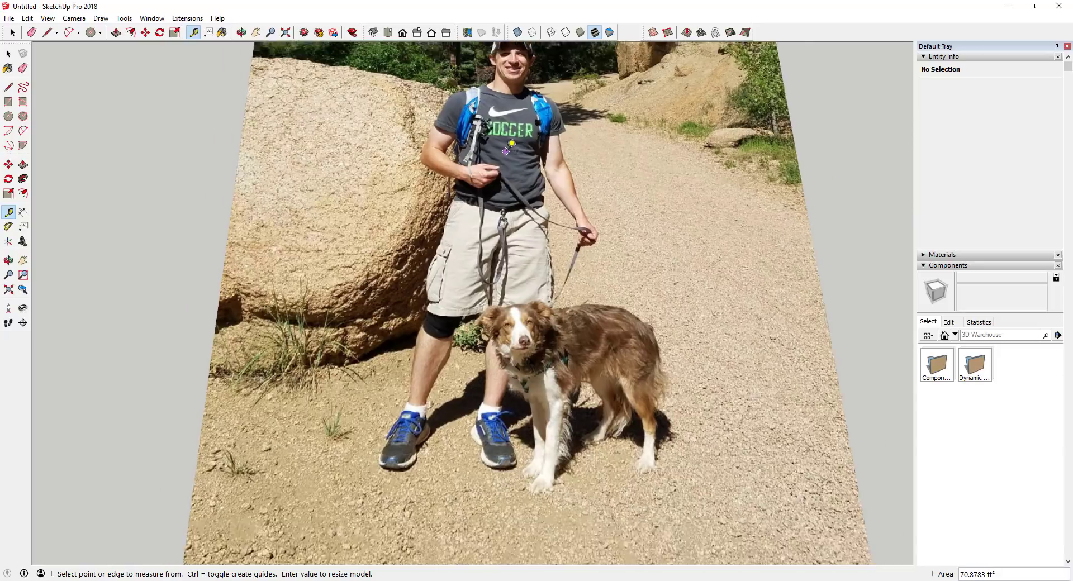
scroll(505, 151, down, 3)
scroll(484, 92, up, 4)
middle_drag(484, 95, 532, 117)
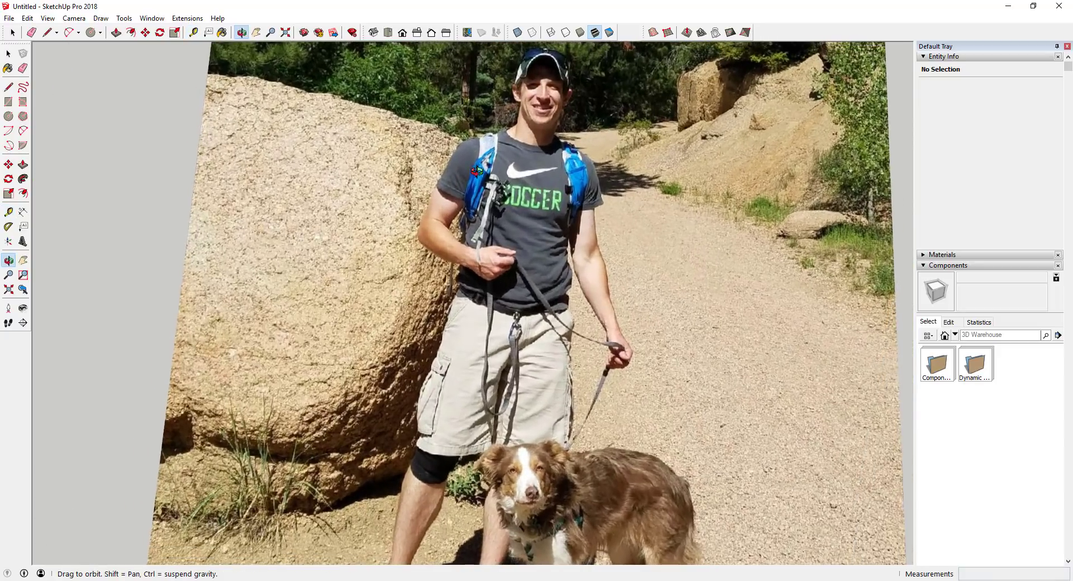
scroll(532, 117, down, 2)
scroll(606, 209, up, 2)
middle_drag(608, 209, 610, 167)
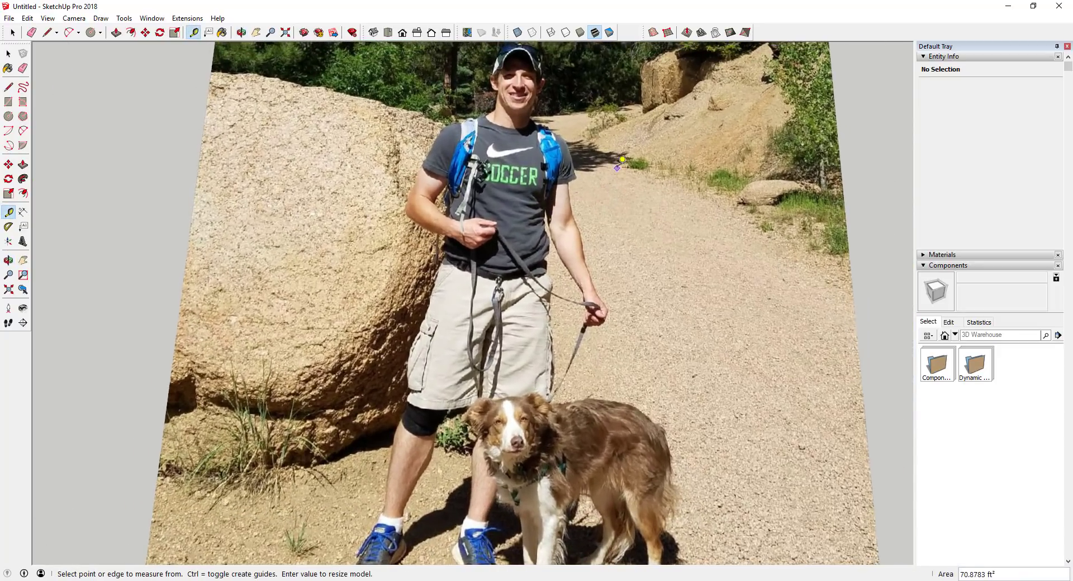
scroll(602, 167, down, 2)
key(space)
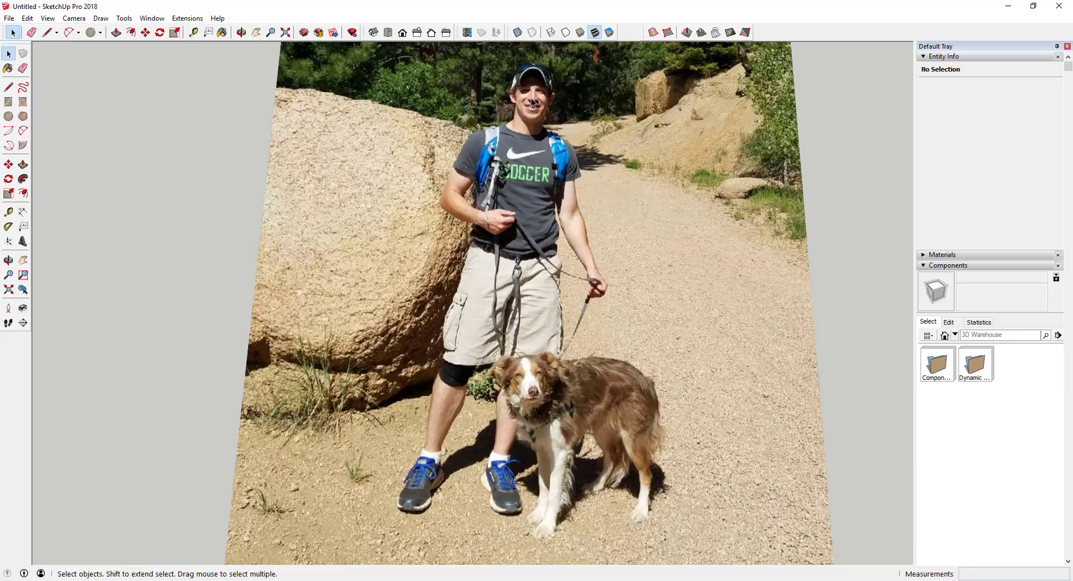
Zoom, pan and orbit to look across the IMG_2072 photo at a low angle
scroll(651, 226, down, 3)
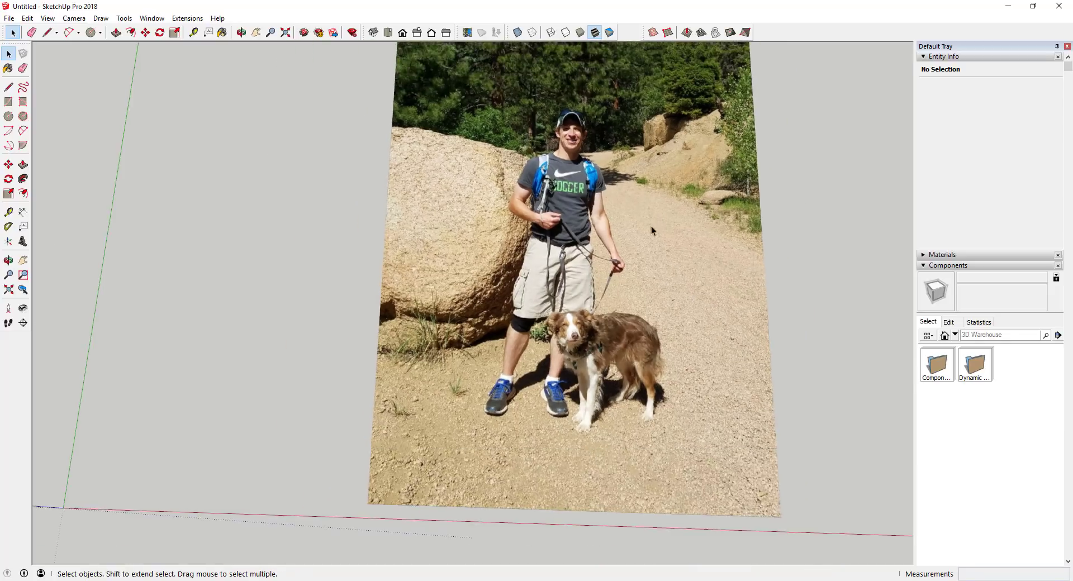
scroll(651, 260, up, 5)
scroll(598, 285, up, 1)
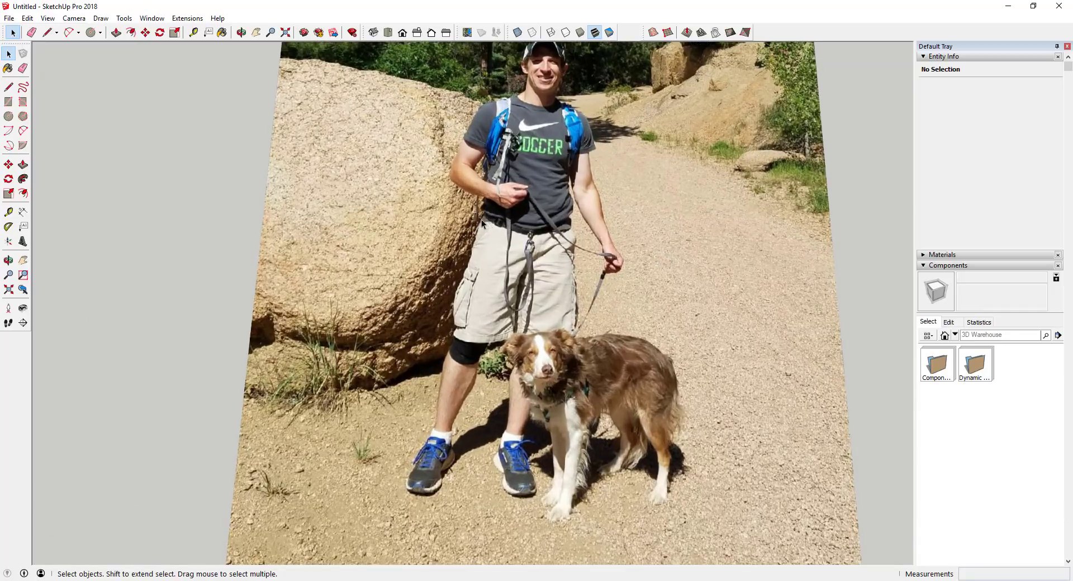
scroll(480, 220, down, 3)
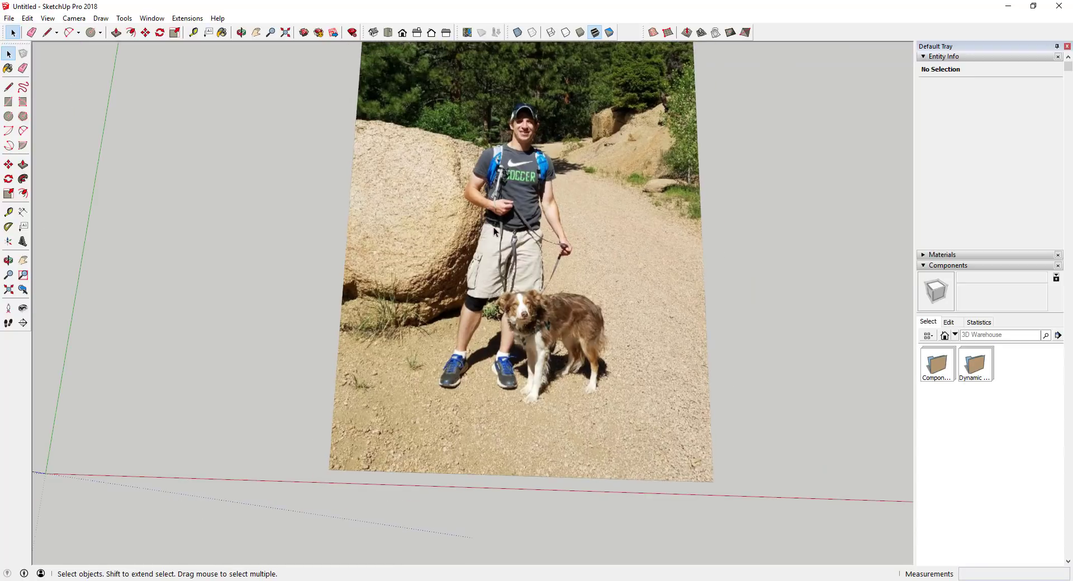
shift+middle_drag(499, 223, 495, 268)
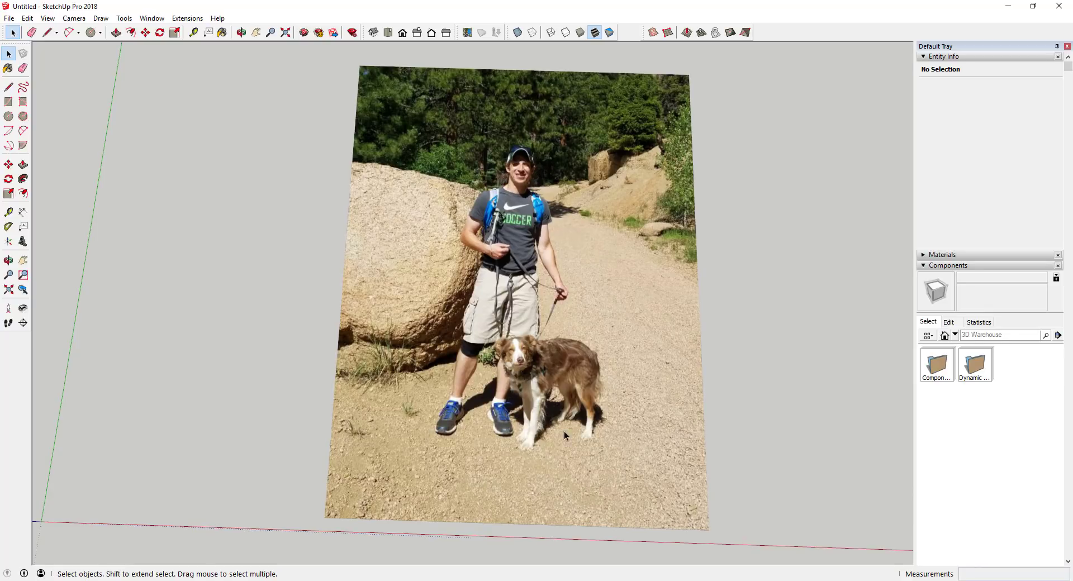
middle_drag(564, 431, 407, 65)
scroll(414, 244, up, 4)
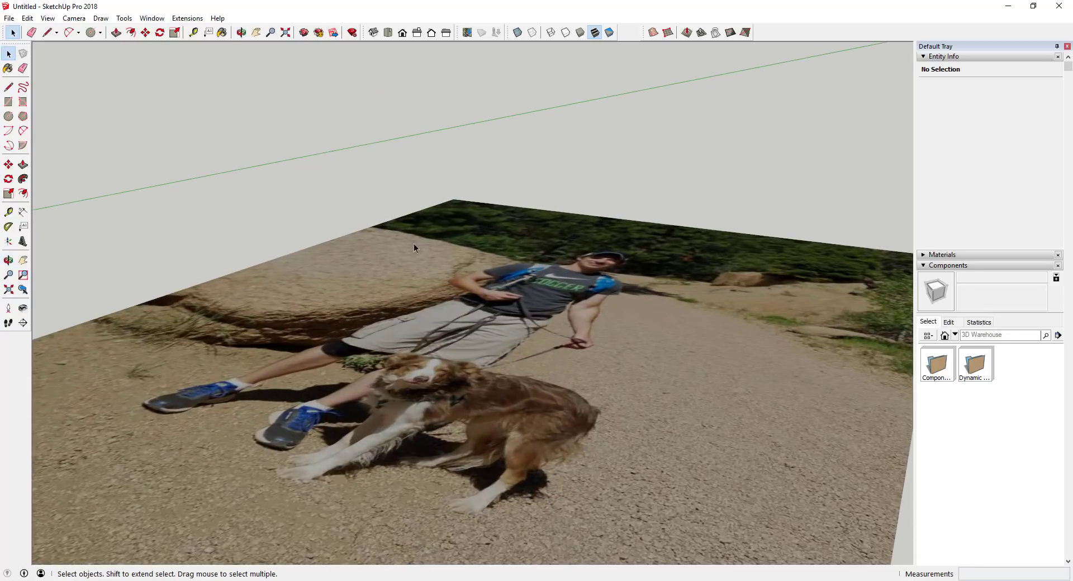
key(l)
click(423, 277)
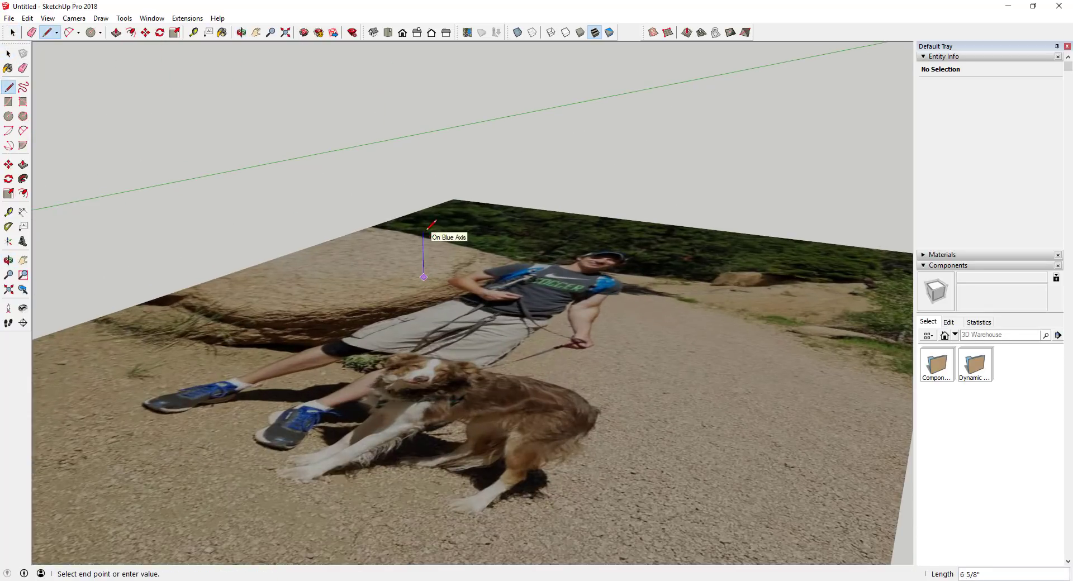
click(423, 241)
click(457, 295)
click(539, 254)
click(524, 349)
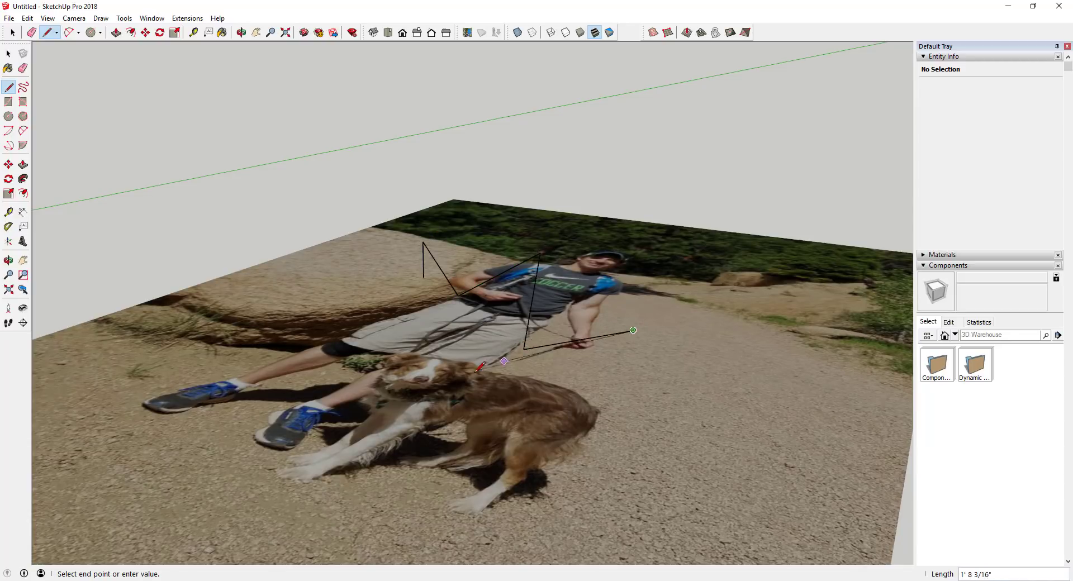
click(633, 331)
click(432, 407)
key(o)
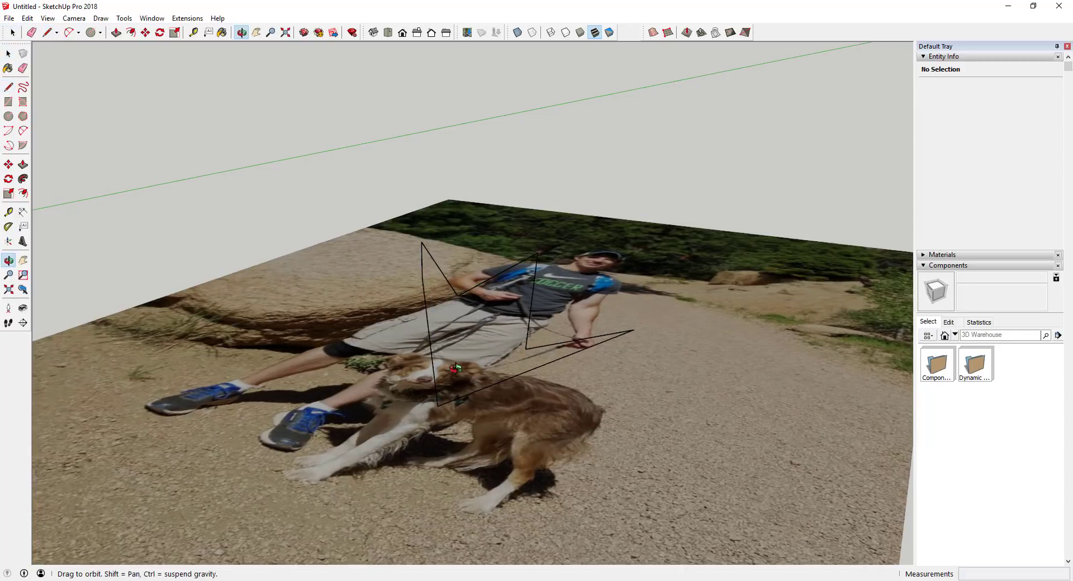
drag(427, 280, 595, 318)
middle_drag(595, 319, 604, 359)
key(space)
scroll(591, 326, down, 5)
middle_drag(514, 358, 475, 484)
drag(477, 235, 666, 425)
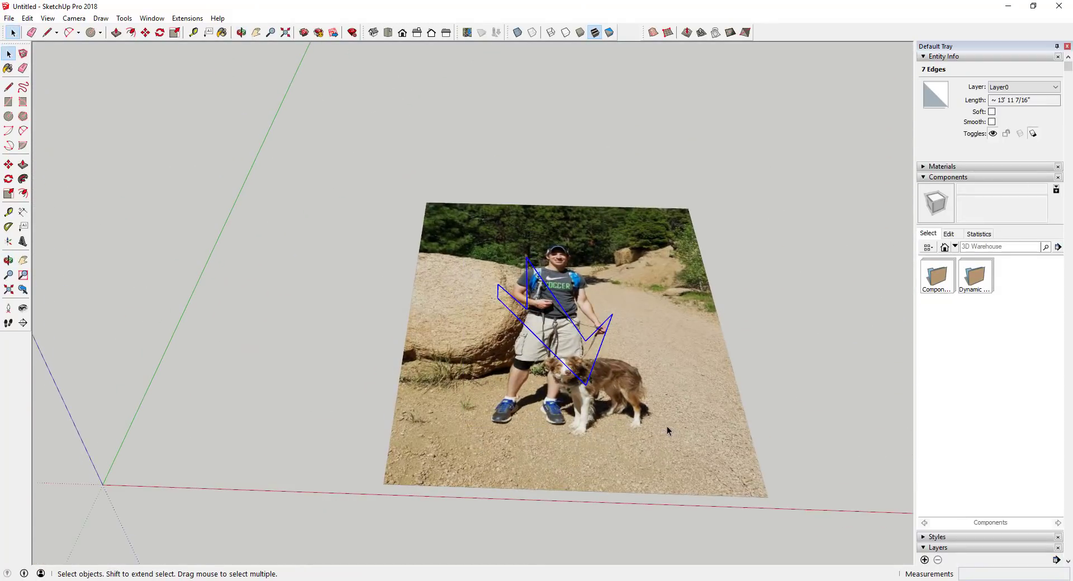
key(Delete)
scroll(579, 320, up, 3)
middle_drag(551, 343, 571, 389)
scroll(542, 215, down, 4)
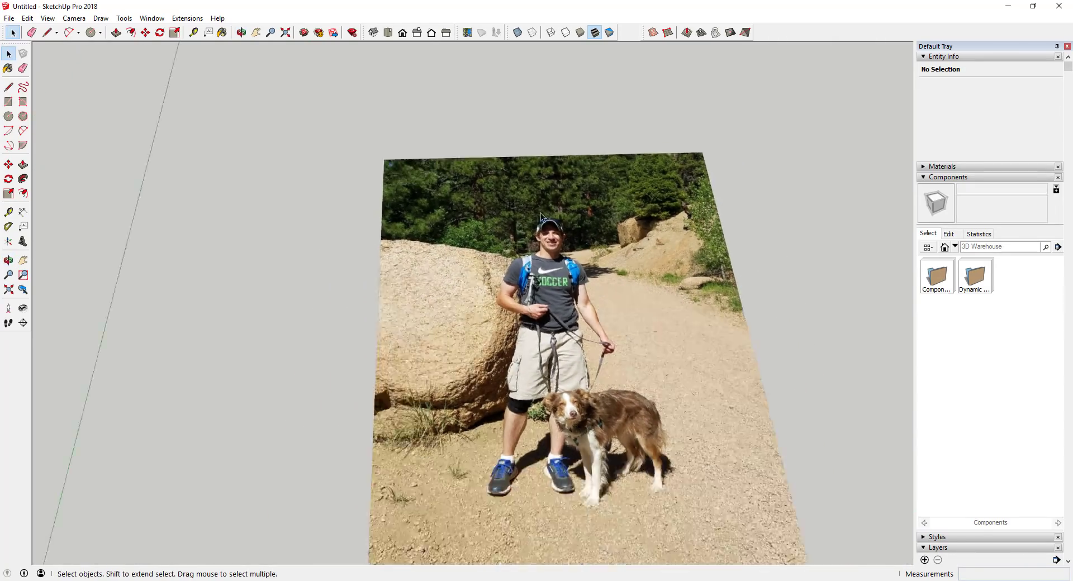
scroll(559, 270, up, 4)
With the Line tool, trace from the shorts' waist down along their left edge
scroll(559, 270, up, 2)
scroll(520, 298, up, 5)
key(l)
click(542, 265)
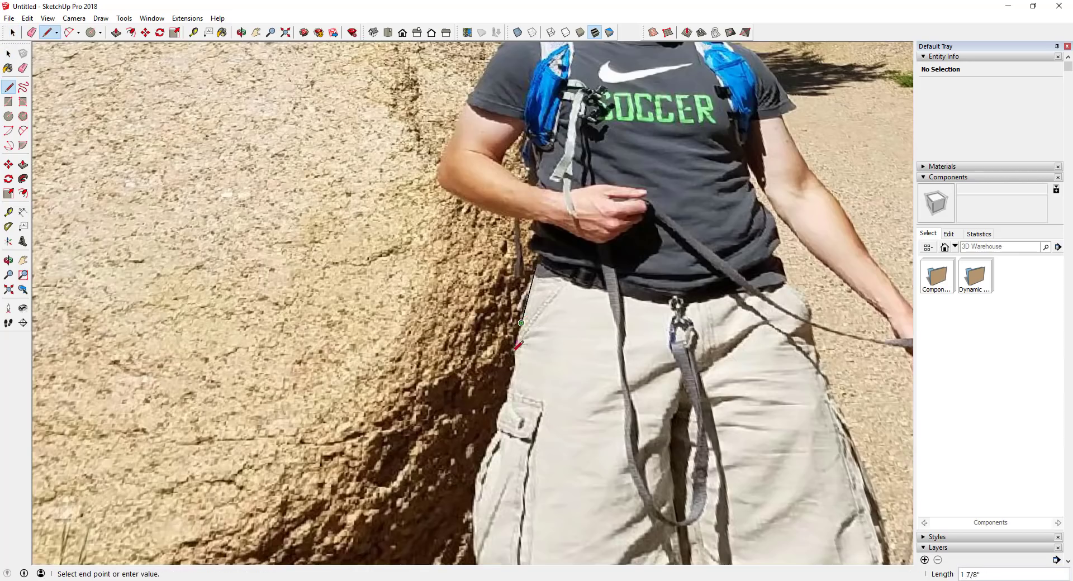
scroll(520, 349, up, 6)
click(522, 350)
click(525, 407)
click(497, 513)
shift+middle_drag(497, 514, 563, 282)
click(542, 350)
click(547, 388)
shift+middle_drag(547, 388, 602, 302)
click(551, 388)
click(530, 452)
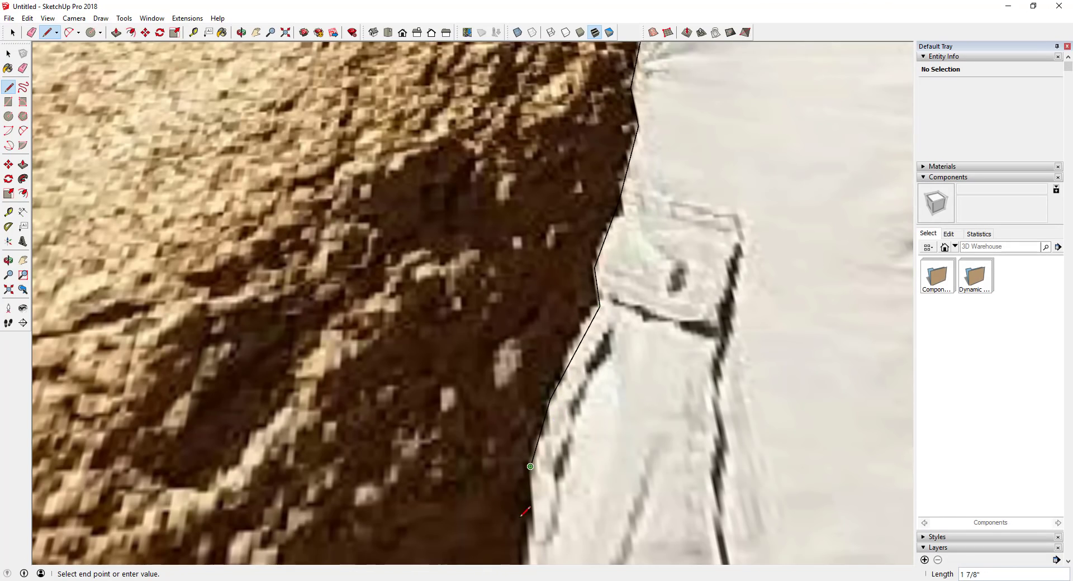
shift+middle_drag(531, 458, 582, 258)
scroll(583, 280, up, 2)
click(581, 383)
scroll(582, 386, down, 2)
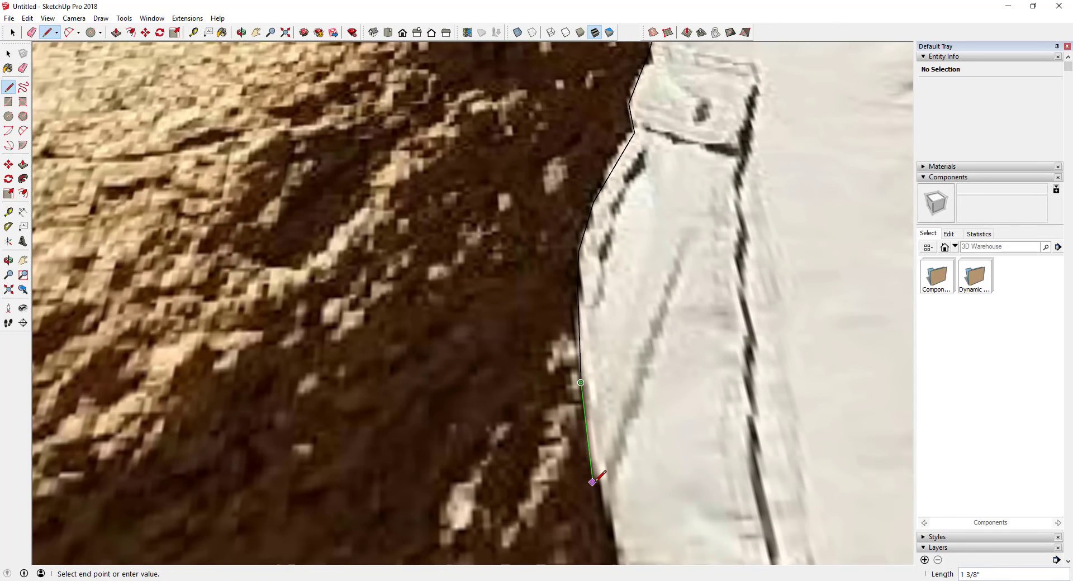
click(592, 477)
Continue the outline past the pocket bottom and along the hem fold to the dog's head
scroll(596, 494, up, 2)
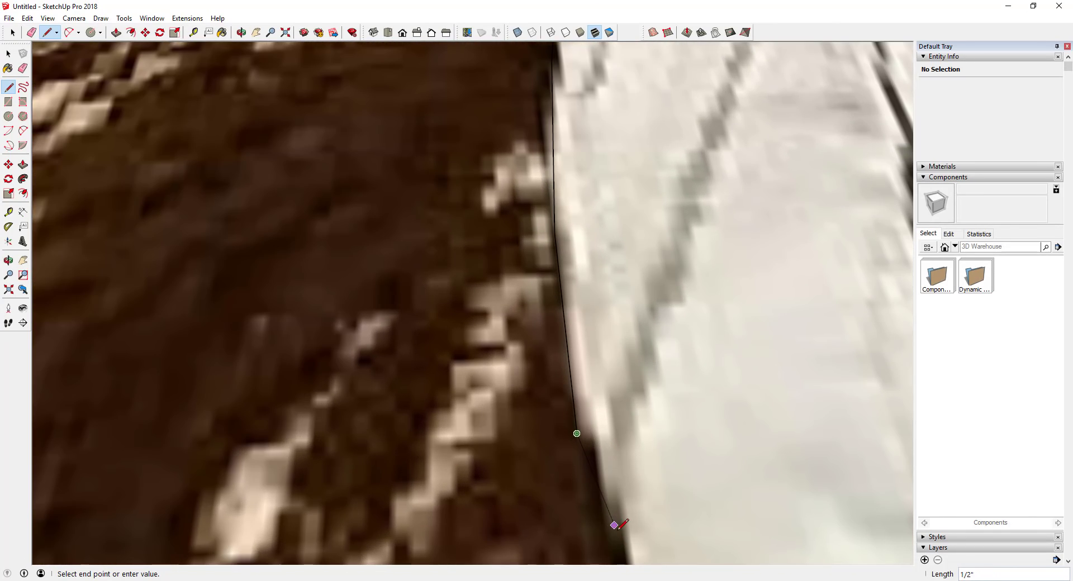
scroll(615, 526, down, 3)
scroll(551, 378, up, 3)
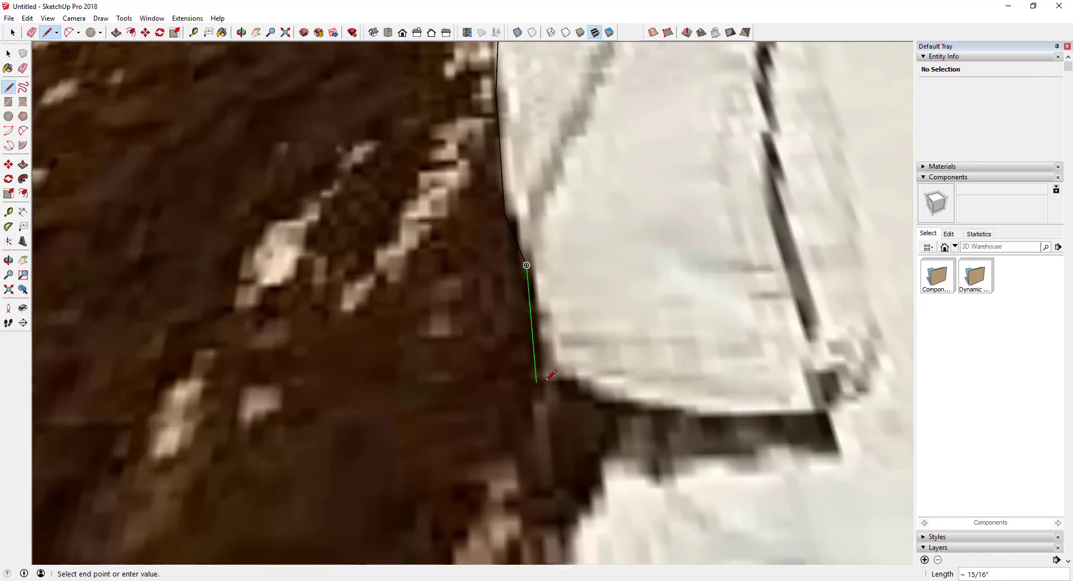
scroll(551, 375, up, 2)
click(553, 383)
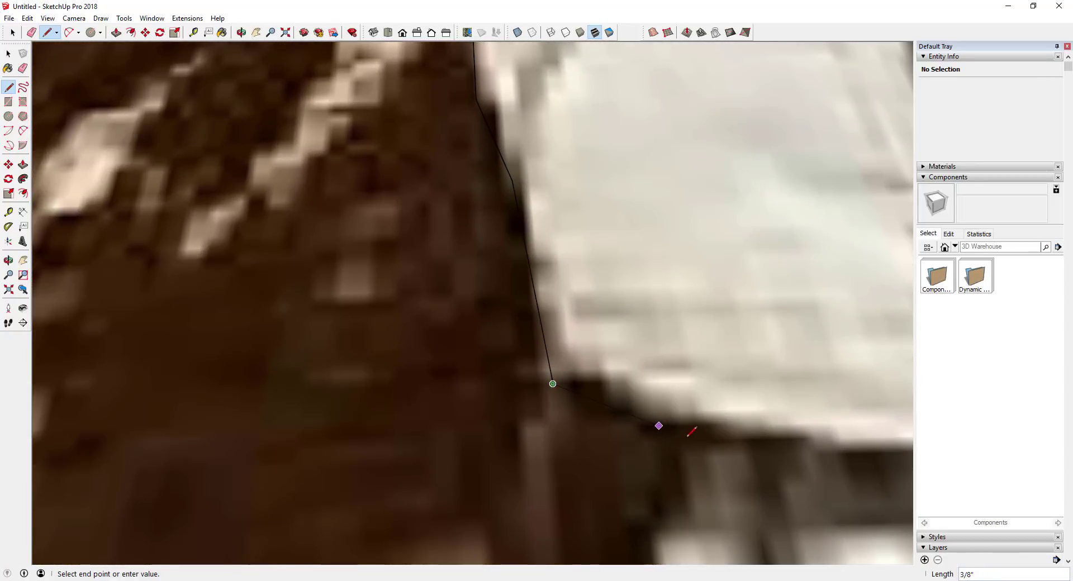
scroll(743, 269, down, 5)
scroll(700, 433, up, 2)
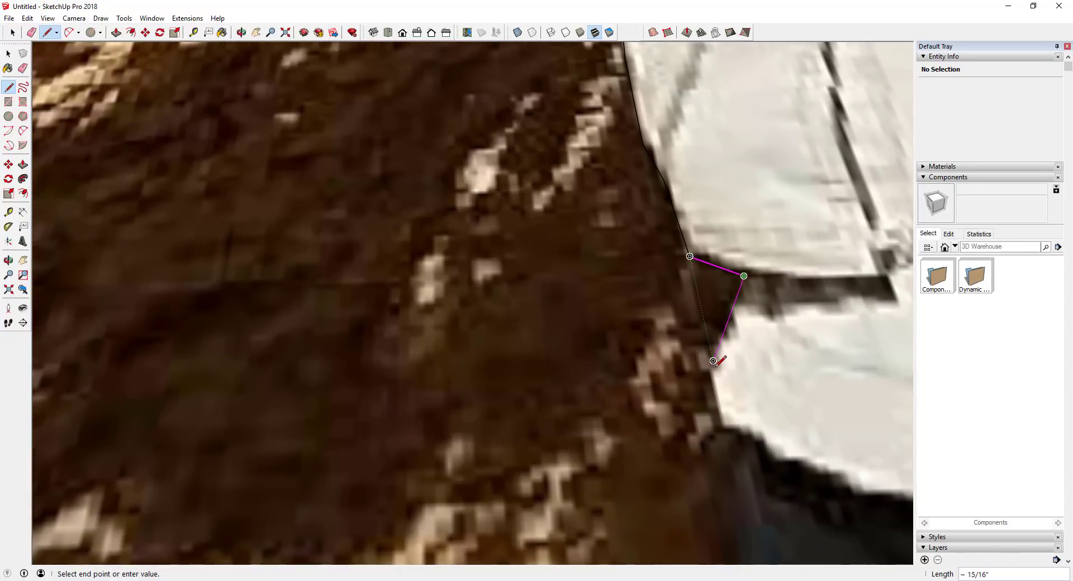
click(710, 370)
click(720, 422)
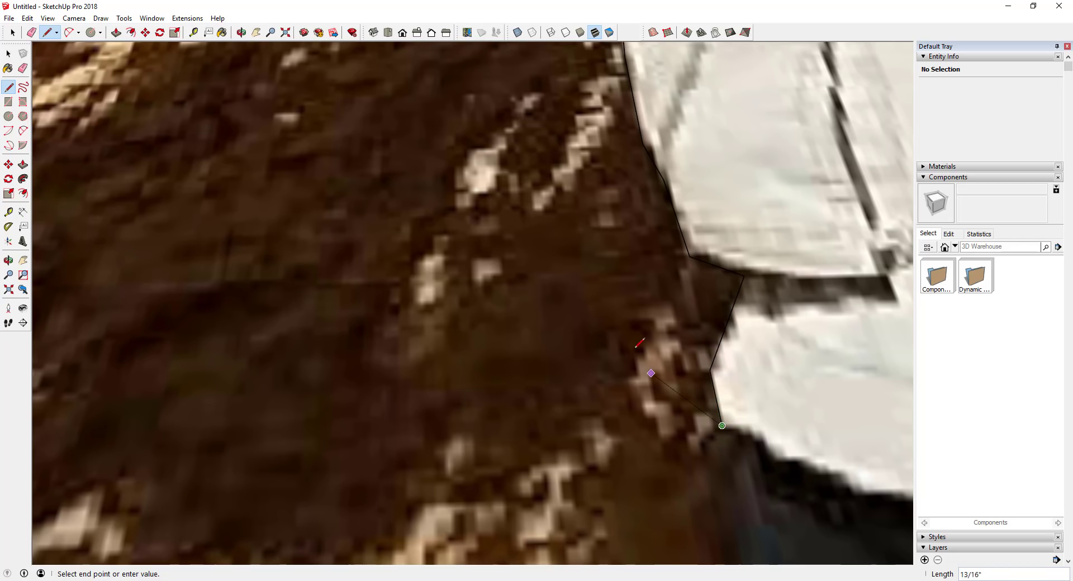
scroll(721, 413, down, 2)
scroll(704, 397, up, 2)
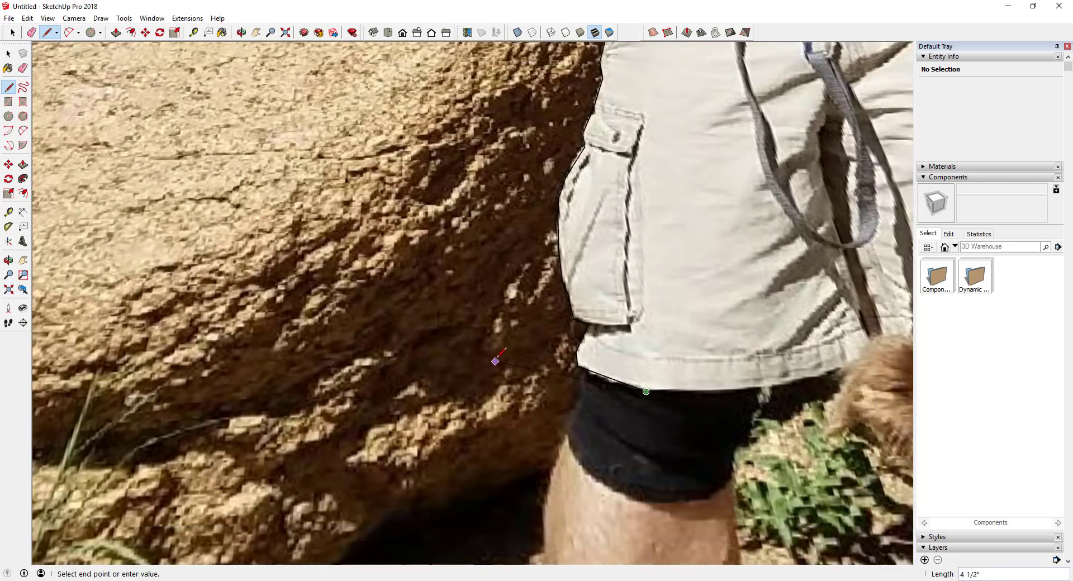
scroll(724, 408, down, 3)
click(705, 381)
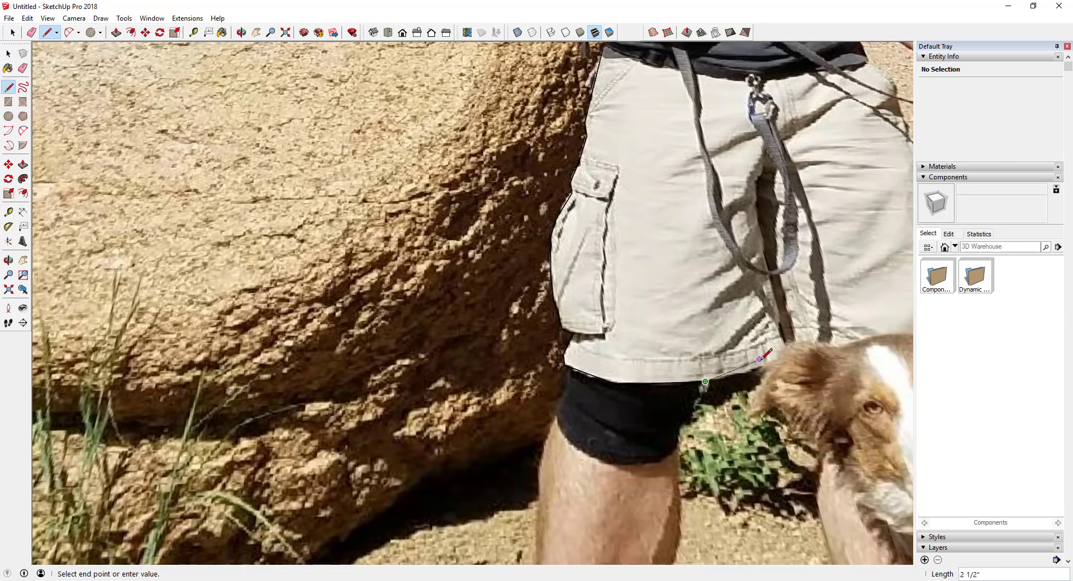
scroll(793, 343, down, 2)
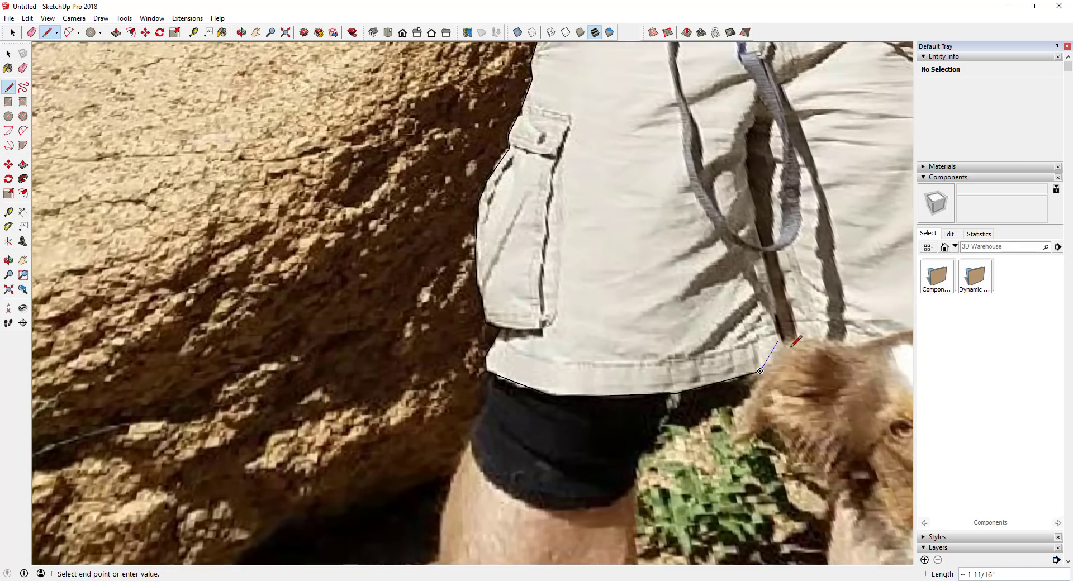
scroll(643, 349, up, 2)
scroll(602, 356, down, 2)
scroll(805, 348, up, 2)
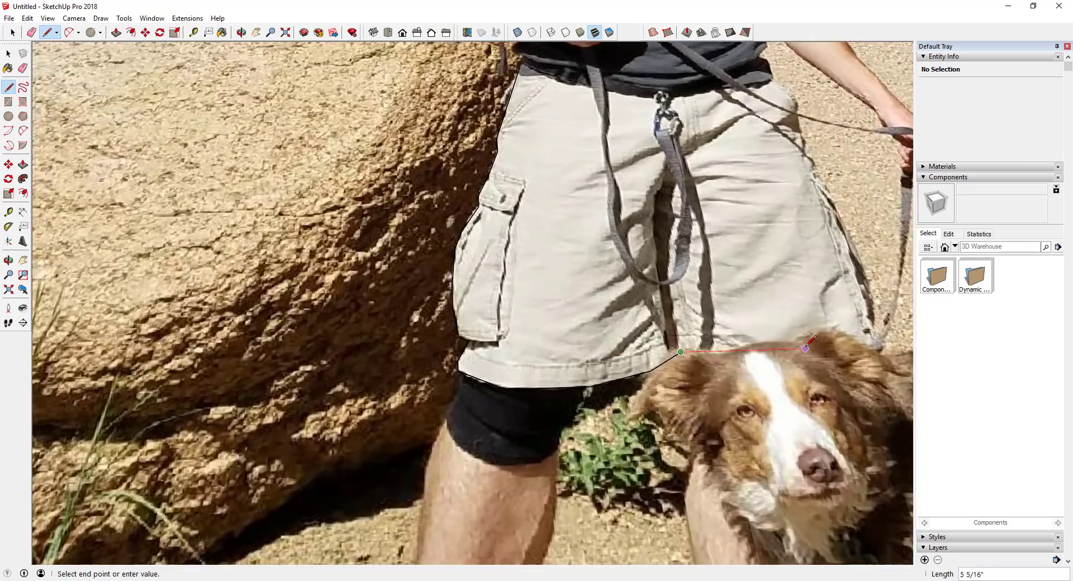
scroll(721, 350, up, 5)
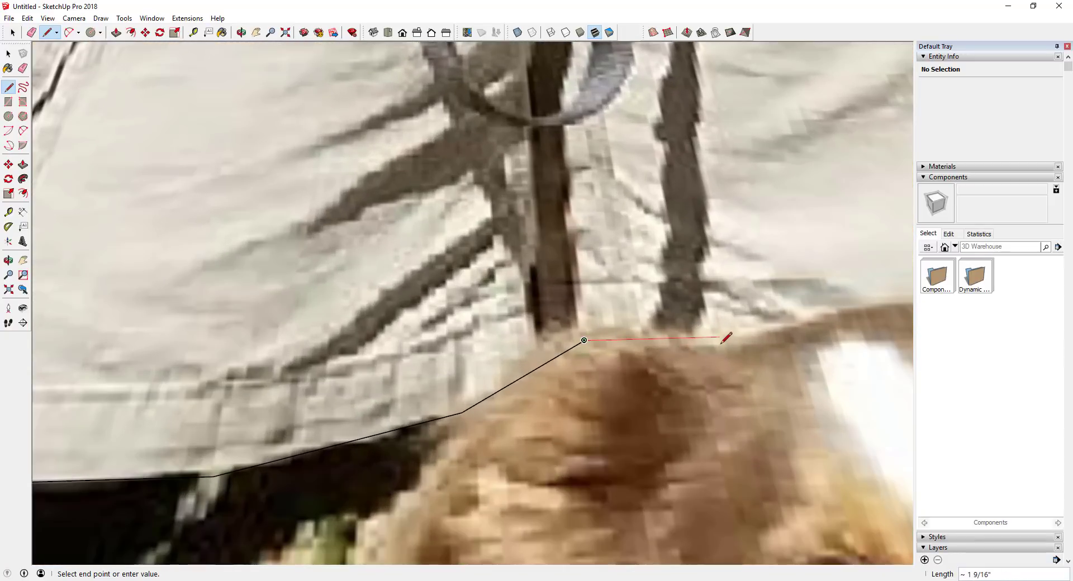
click(716, 350)
Trace over the top of the dog's head to the shorts' bottom right corner
scroll(720, 347, up, 3)
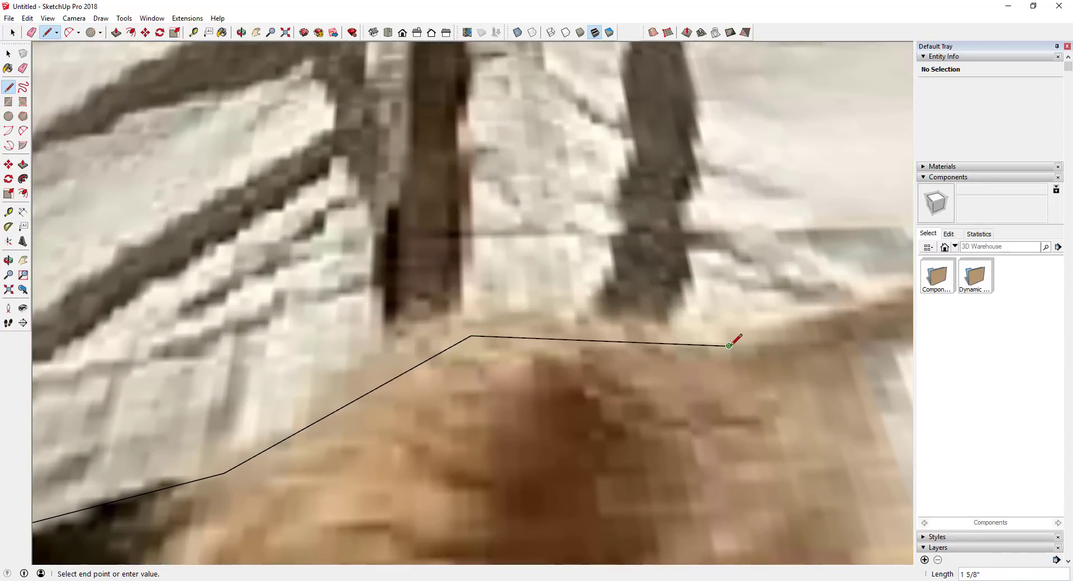
scroll(534, 324, down, 3)
scroll(503, 322, down, 3)
scroll(635, 304, up, 3)
click(631, 312)
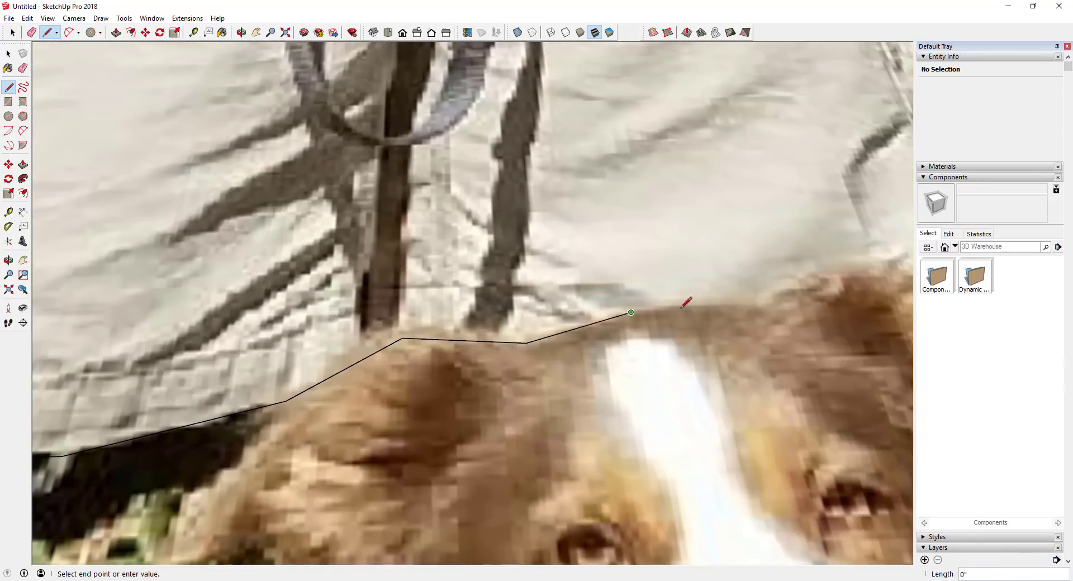
click(757, 298)
scroll(757, 302, up, 2)
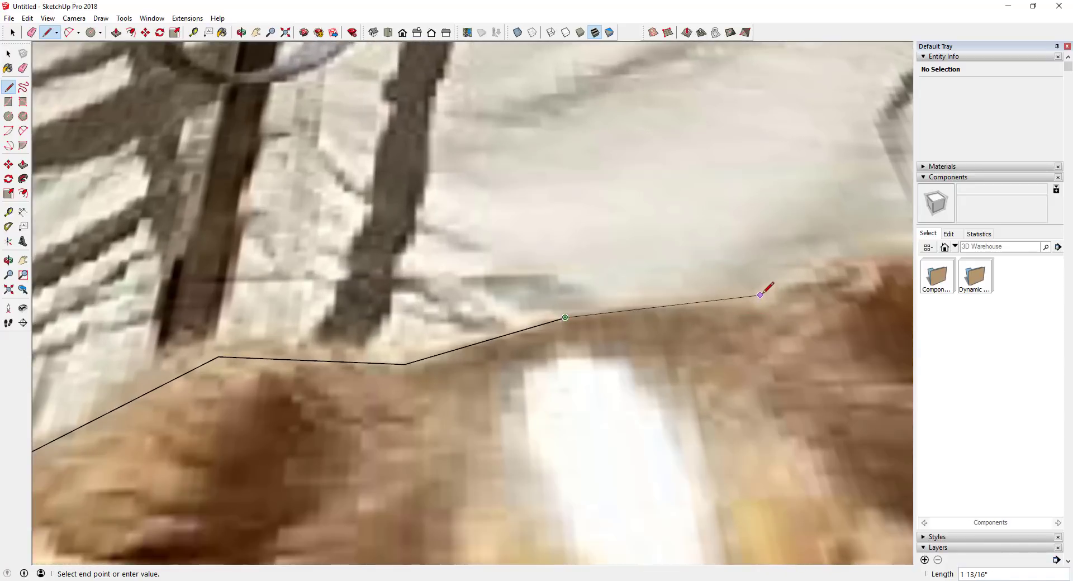
scroll(634, 266, down, 4)
scroll(679, 266, up, 4)
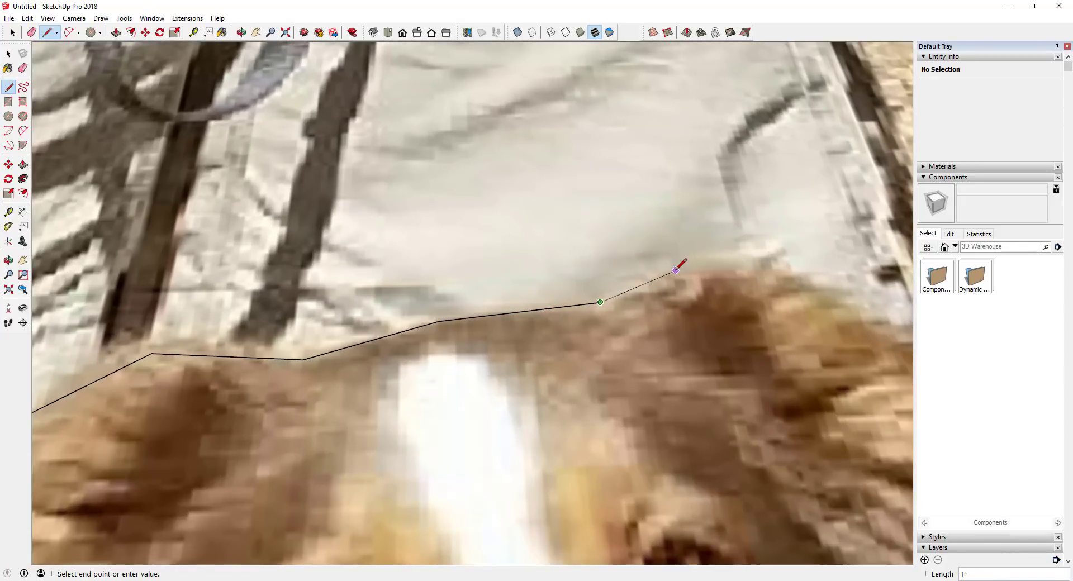
click(676, 270)
scroll(756, 265, down, 4)
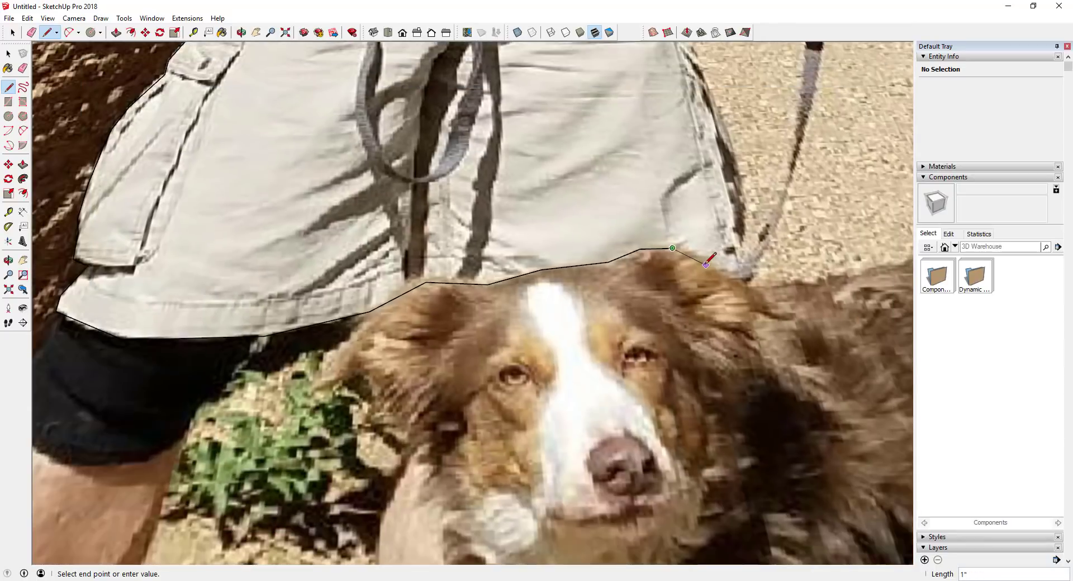
click(704, 262)
click(740, 277)
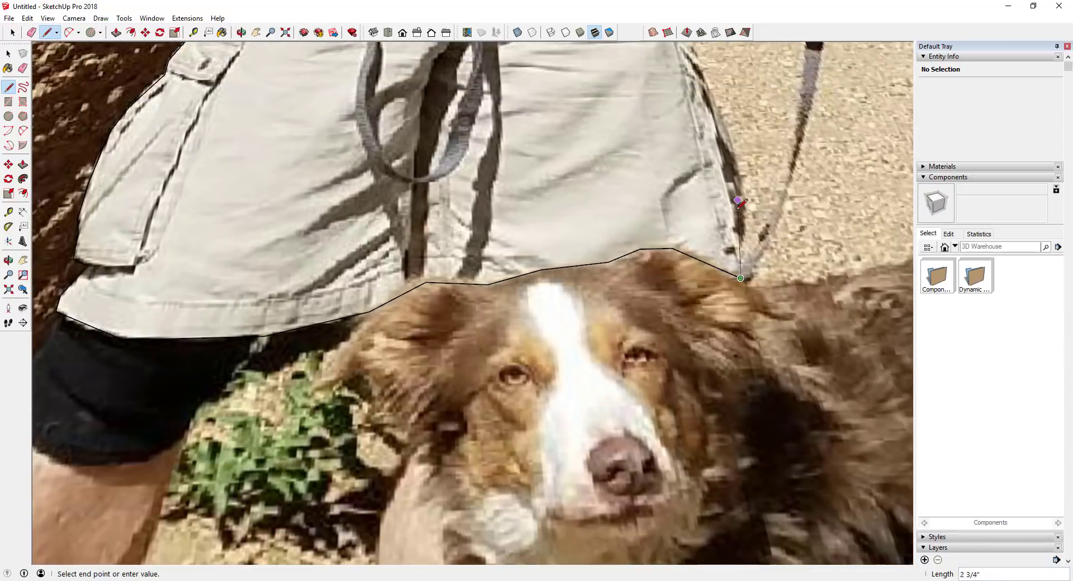
Trace up the shorts' right side to the waist, undoing one misplaced edge
scroll(736, 233, up, 2)
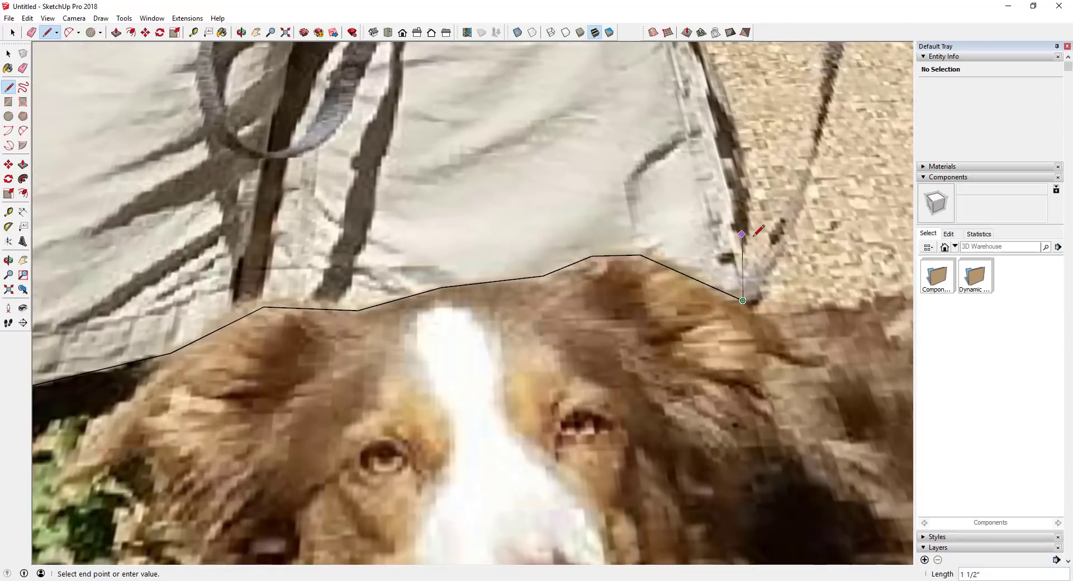
click(742, 158)
click(703, 54)
shift+middle_drag(702, 55, 701, 408)
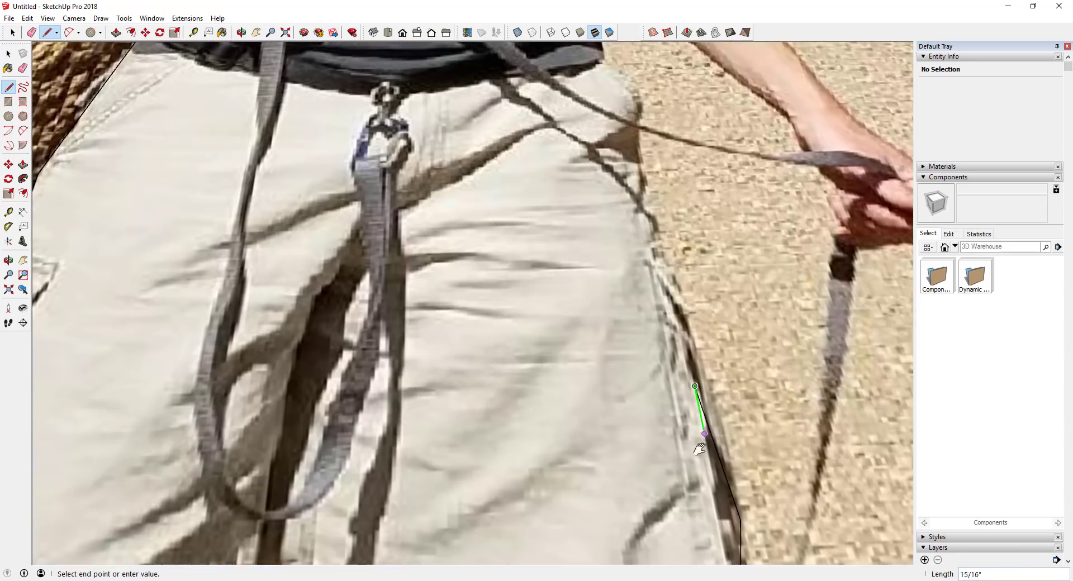
scroll(684, 331, up, 2)
click(647, 166)
key(ctrl+z)
click(697, 406)
scroll(615, 196, down, 3)
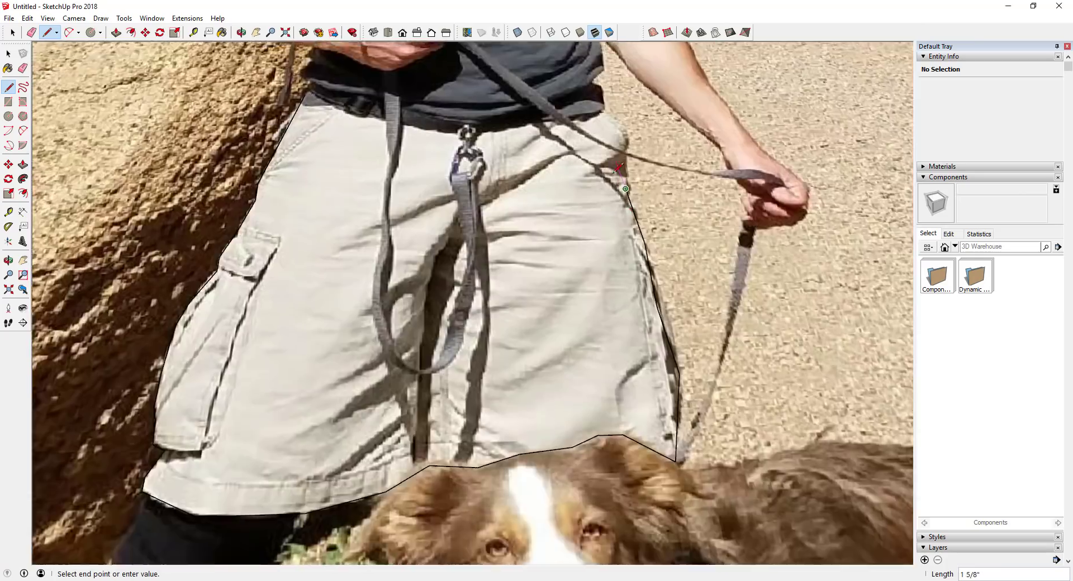
scroll(615, 146, up, 3)
click(586, 66)
Run the outline along the waistband and close it at the start point
click(452, 83)
click(206, 92)
scroll(370, 113, down, 3)
click(287, 127)
scroll(259, 81, up, 3)
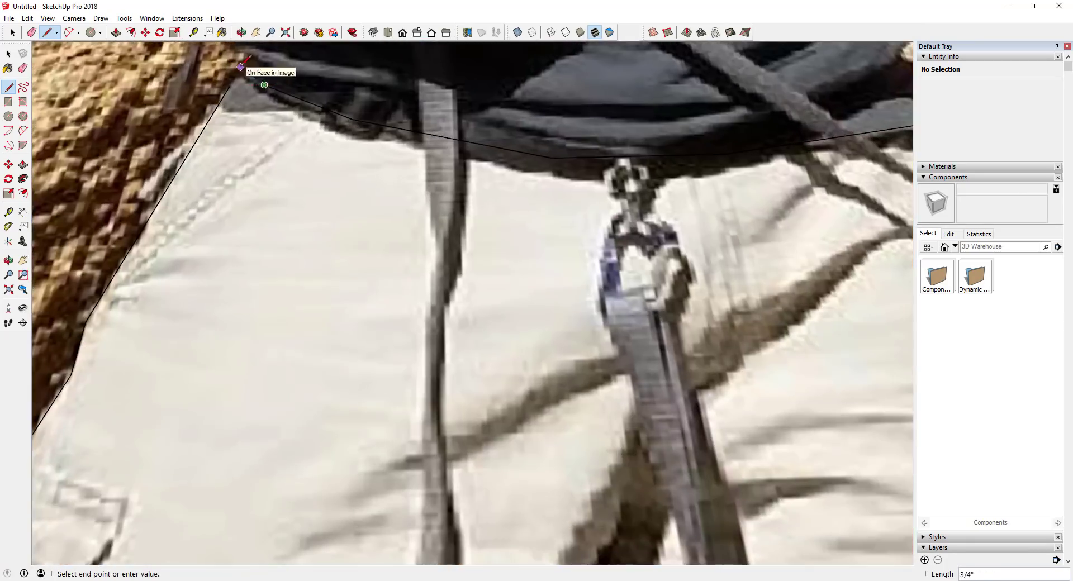
scroll(260, 81, down, 6)
Select the new shorts face to check its 2.0276 ft² area
key(space)
middle_drag(385, 358, 394, 306)
scroll(390, 314, down, 3)
click(370, 286)
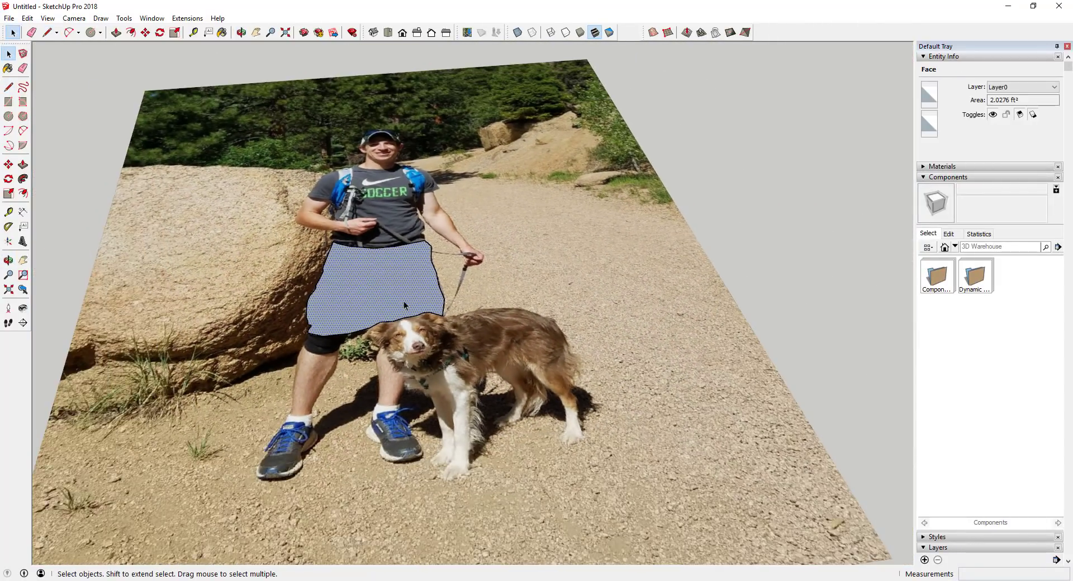
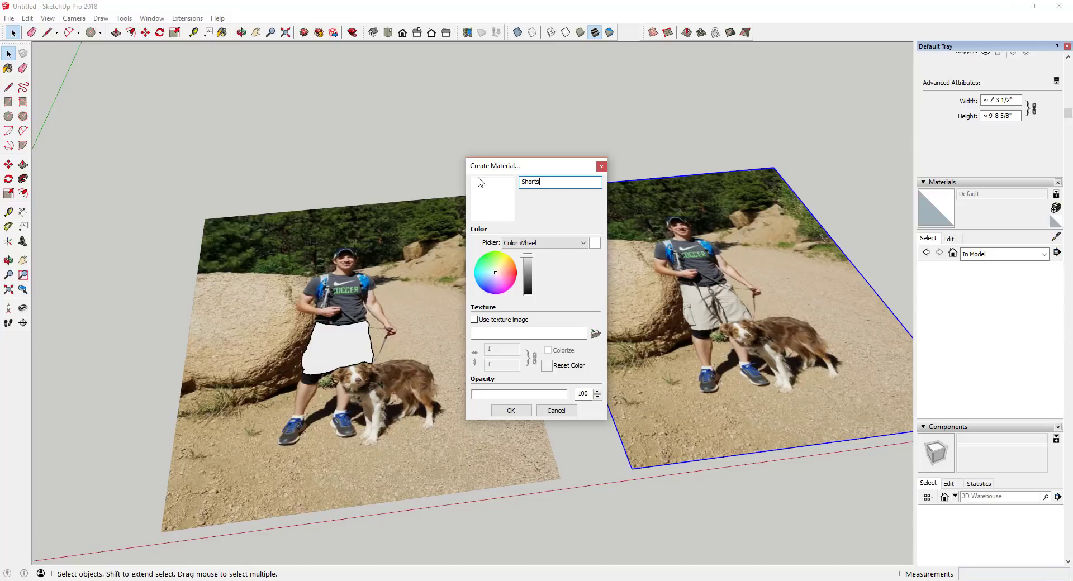
Confirm the new Shorts material and open its colour settings to sample a colour
click(499, 413)
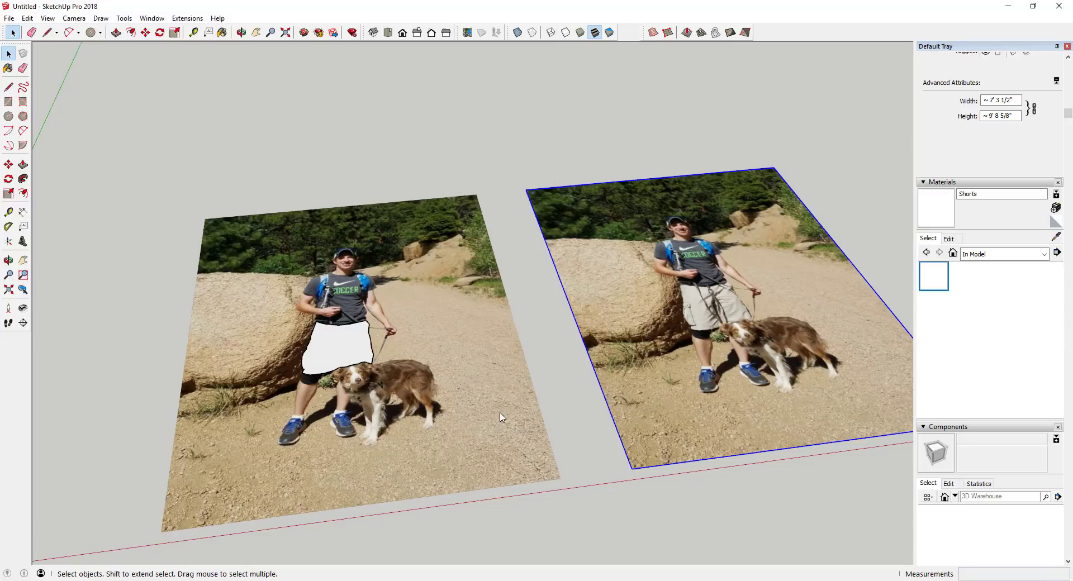
click(951, 241)
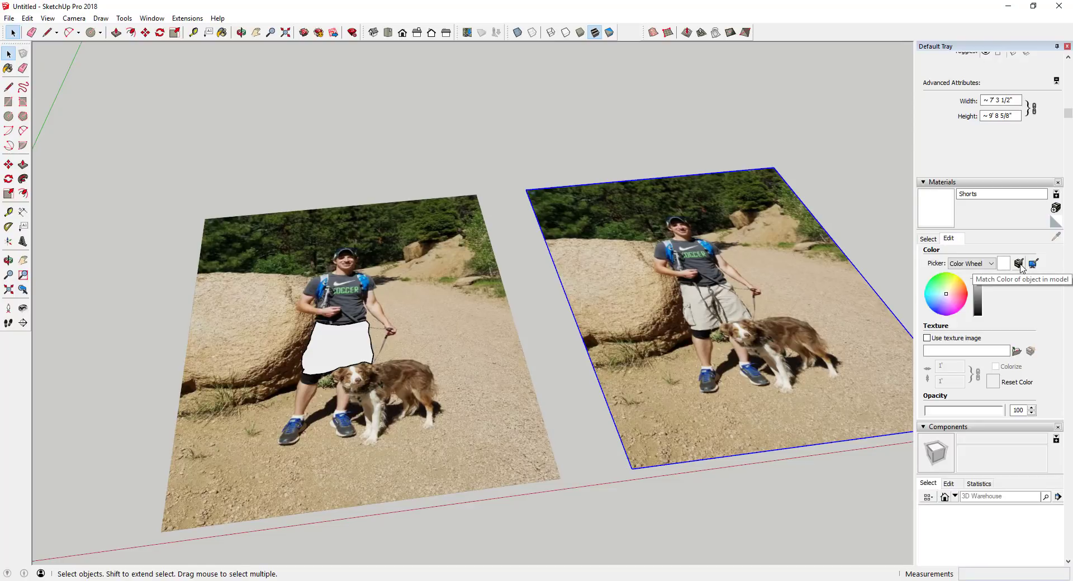
click(1019, 264)
scroll(699, 300, up, 5)
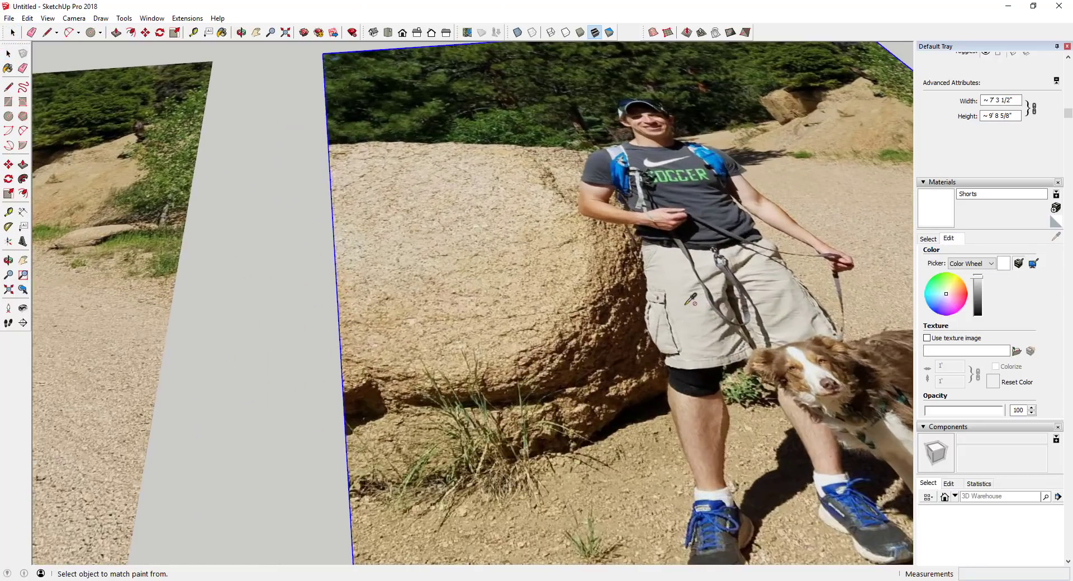
scroll(690, 300, down, 5)
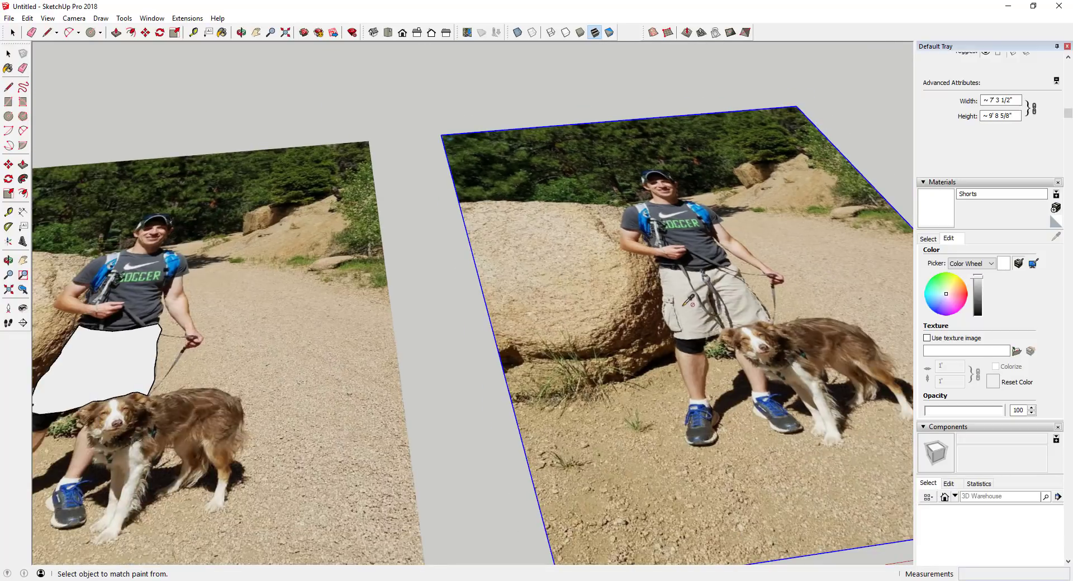
key(space)
scroll(625, 277, down, 3)
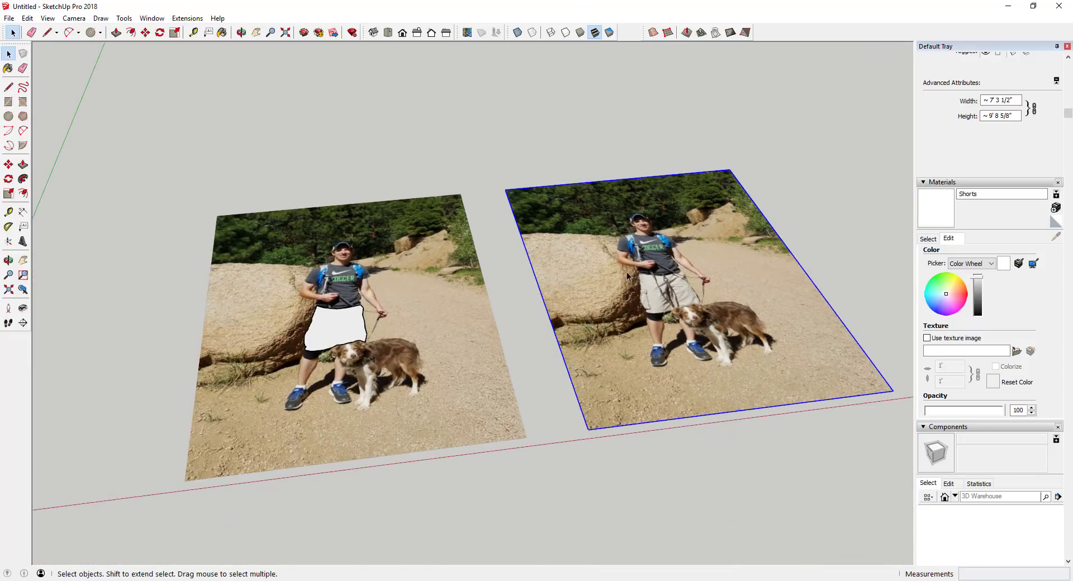
Explode the right photo into a paintable face
right_click(629, 284)
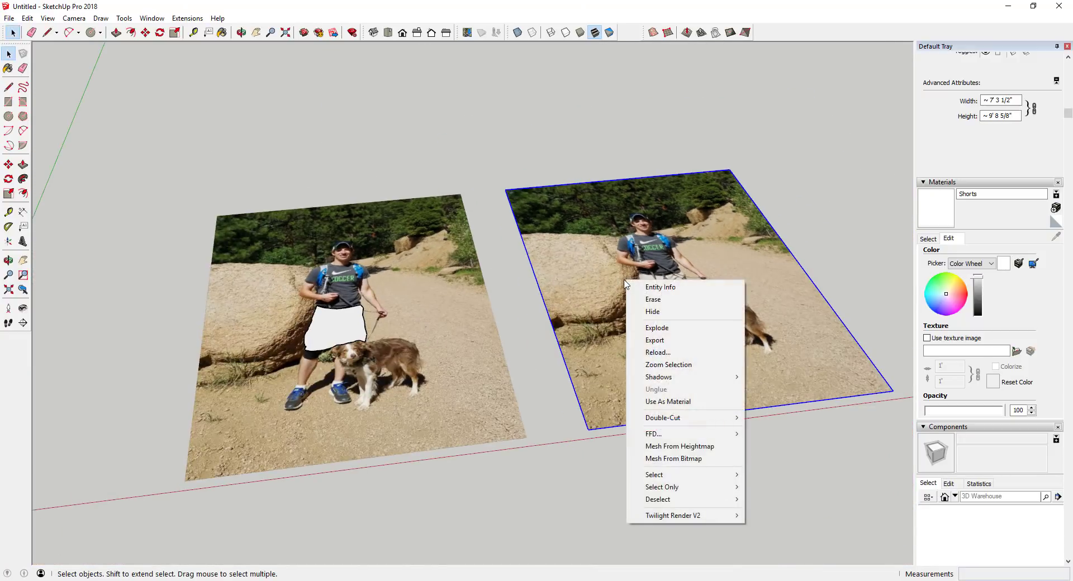
click(666, 334)
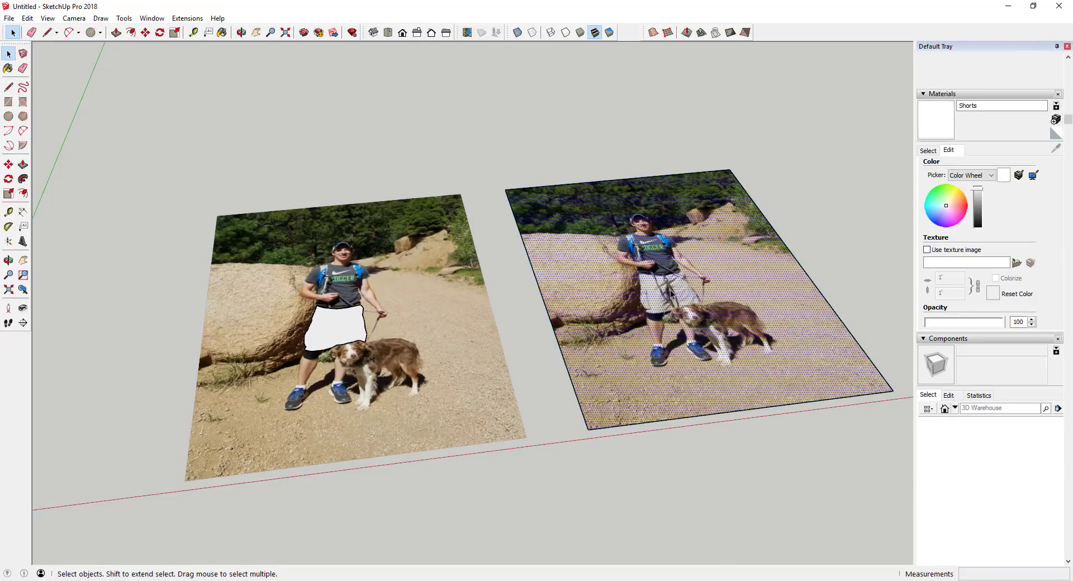
scroll(652, 309, up, 3)
scroll(645, 293, up, 2)
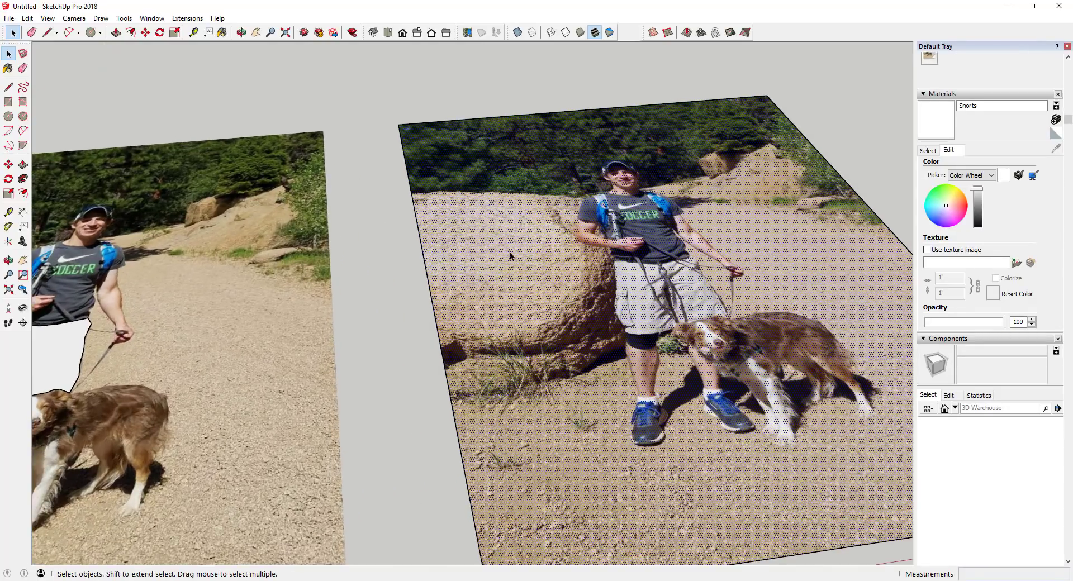
scroll(793, 295, down, 3)
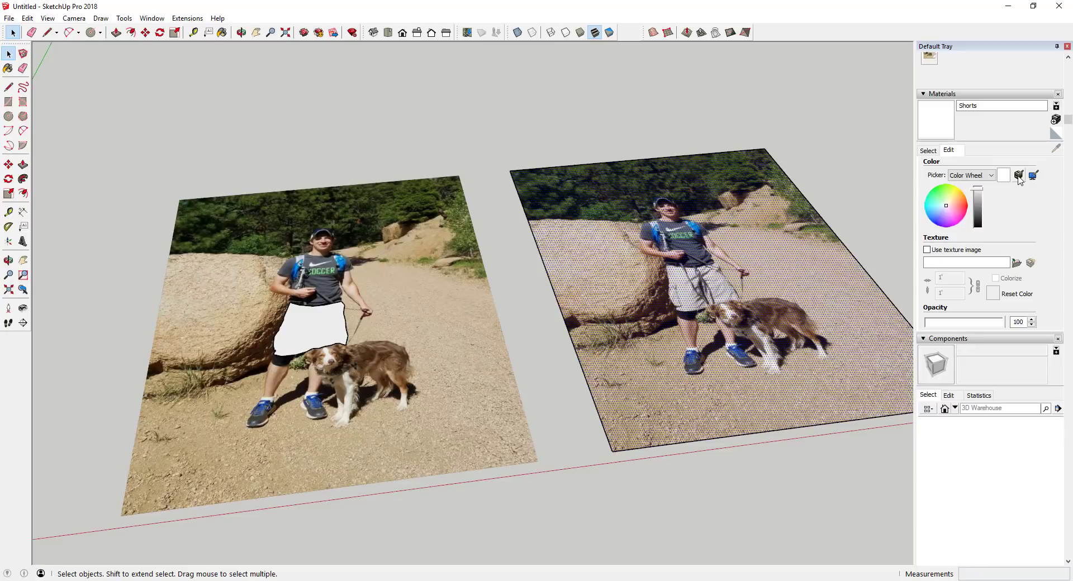
Sample the tan of the real shorts into the Shorts material
click(1018, 176)
scroll(658, 281, up, 3)
scroll(658, 281, up, 1)
click(659, 283)
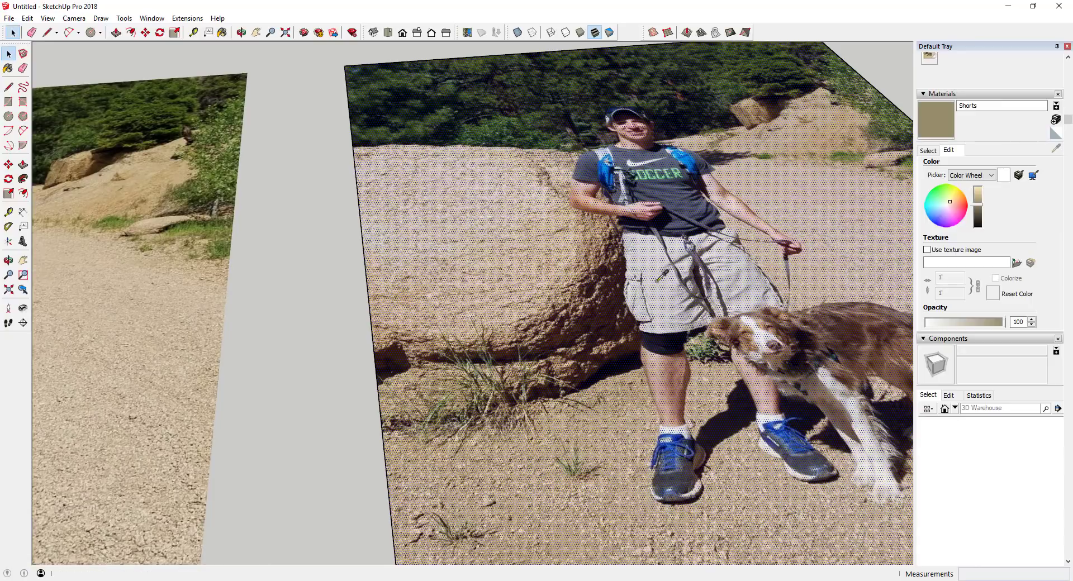
scroll(662, 289, down, 6)
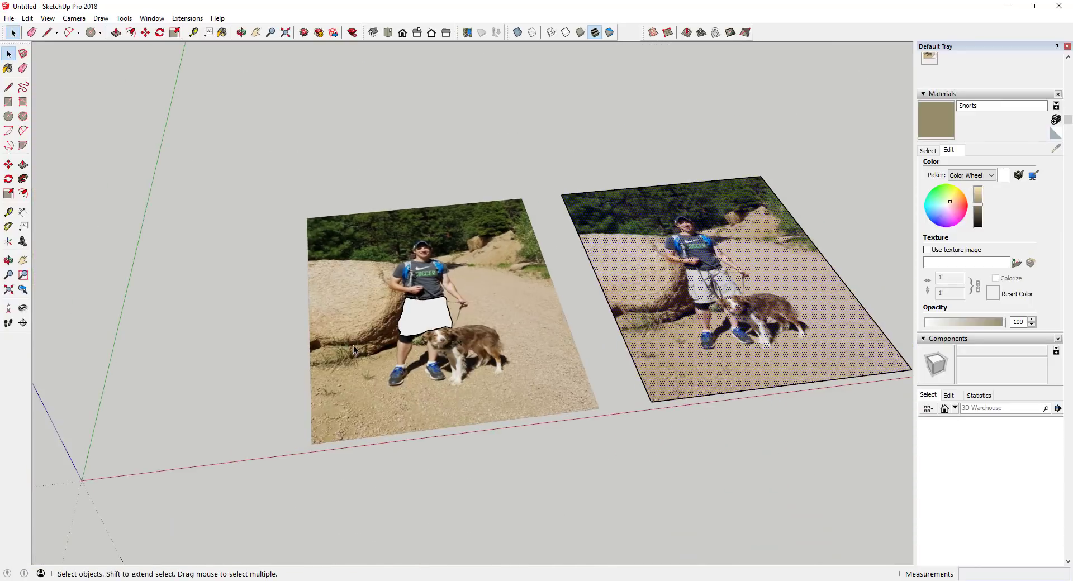
scroll(418, 329, up, 2)
Paint the traced shorts face with the tan Shorts material
click(938, 128)
click(453, 305)
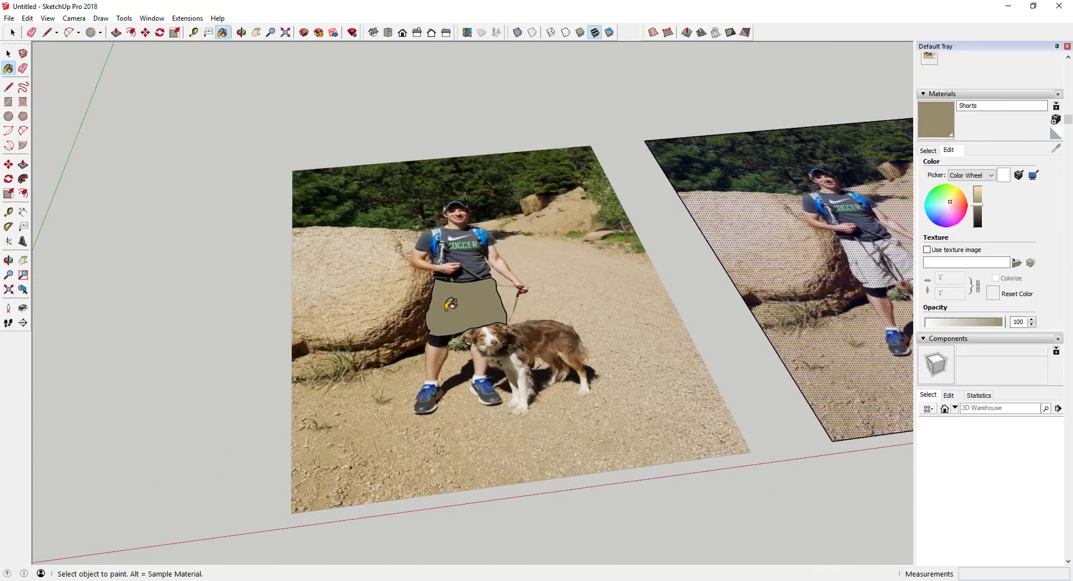
scroll(469, 335, down, 4)
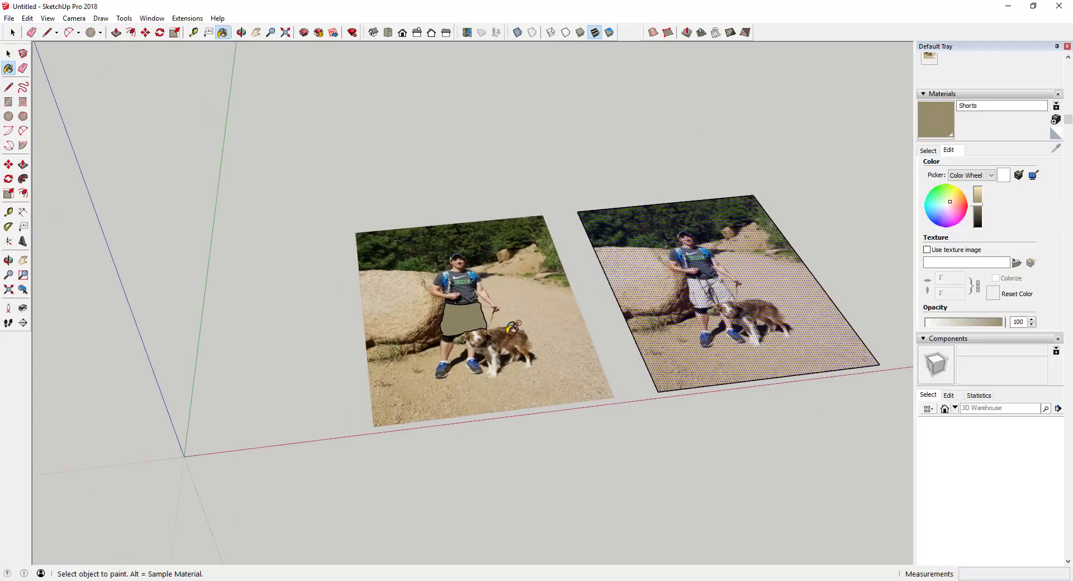
key(space)
scroll(724, 279, up, 2)
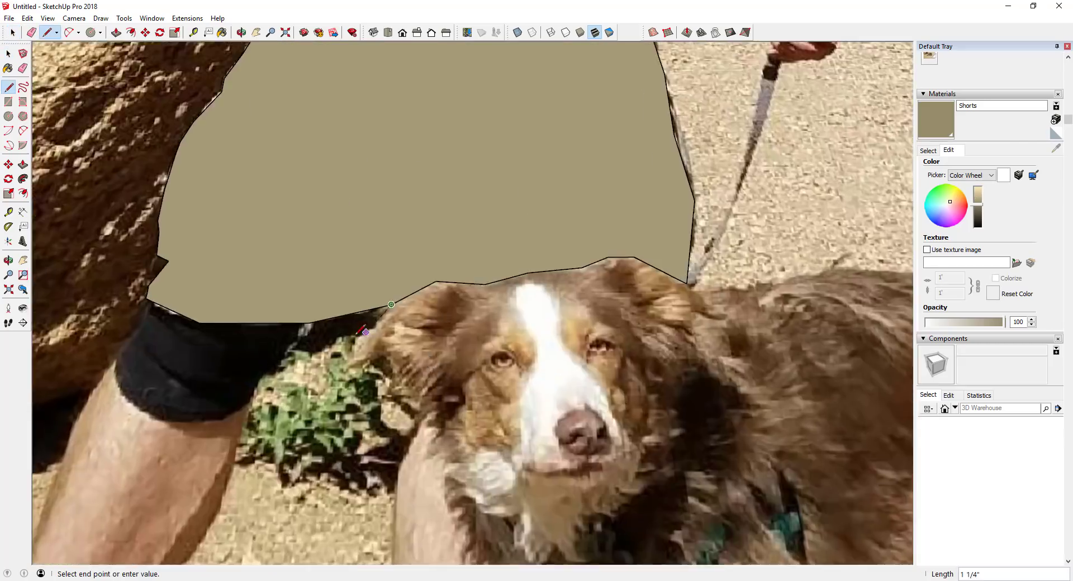
Trace the dog's outline around its white blaze, face, chin, chest and belly
scroll(575, 466, up, 5)
scroll(575, 466, up, 3)
click(558, 477)
click(544, 400)
click(544, 296)
click(606, 192)
scroll(615, 167, down, 3)
click(716, 173)
click(648, 328)
scroll(620, 295, down, 4)
click(567, 374)
scroll(542, 374, down, 5)
scroll(593, 391, up, 7)
click(611, 357)
scroll(622, 433, down, 3)
click(648, 446)
click(600, 232)
click(643, 252)
scroll(706, 261, up, 5)
Continue the outline down the hind leg, over the rump and back, closing it at the head
click(678, 98)
click(694, 196)
scroll(693, 291, down, 5)
click(580, 313)
click(661, 375)
click(620, 223)
middle_drag(695, 274, 694, 367)
click(758, 150)
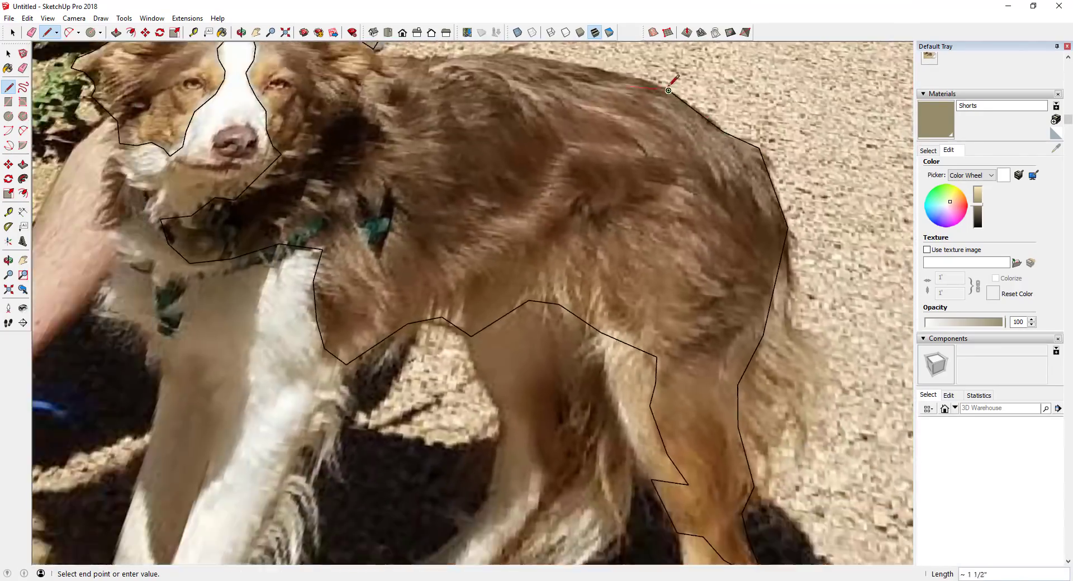
scroll(749, 145, up, 4)
click(599, 328)
click(334, 319)
scroll(619, 296, down, 8)
middle_drag(619, 293, 523, 282)
Create a new material named Bonnie and open its colour settings
click(1056, 119)
text(Bonnie)
click(513, 416)
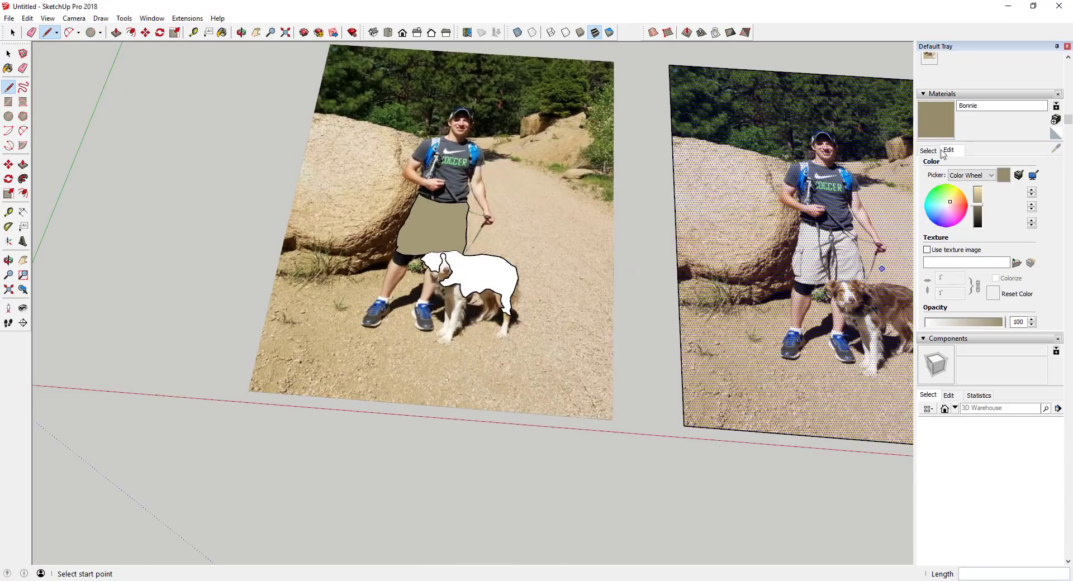
key(space)
click(643, 475)
shift+middle_drag(894, 268, 784, 289)
click(1033, 242)
click(641, 262)
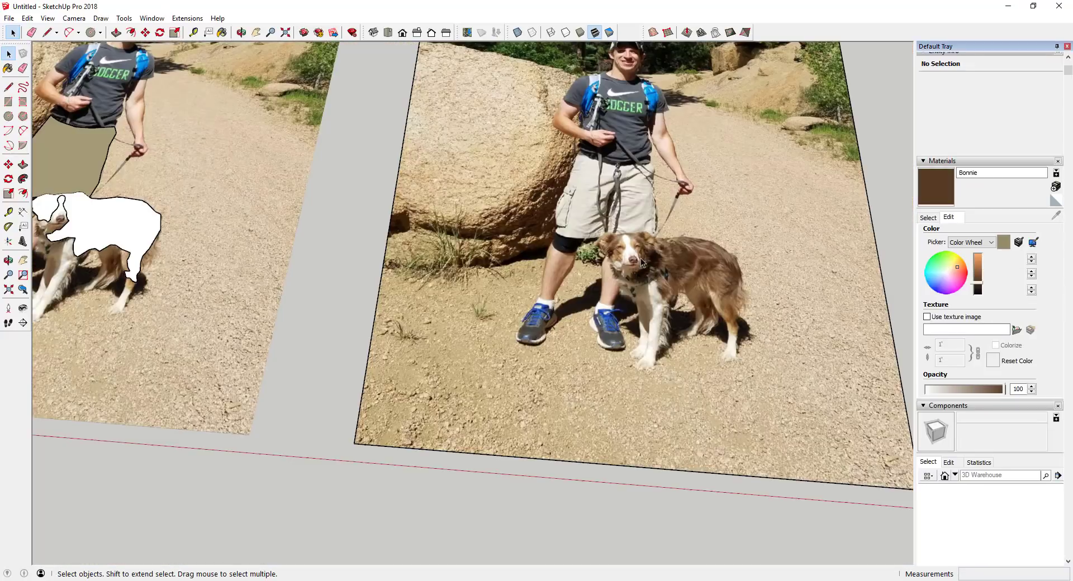
Sample the dog's brown fur into the Bonnie material and paint the traced dog with it
click(1033, 242)
scroll(691, 272, up, 4)
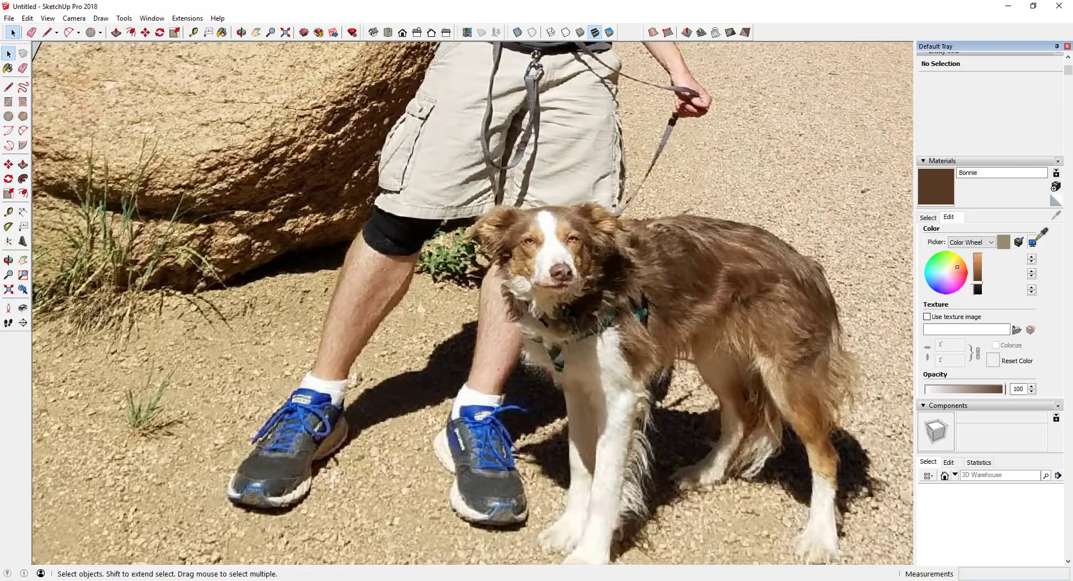
click(1035, 241)
click(699, 267)
scroll(841, 220, down, 8)
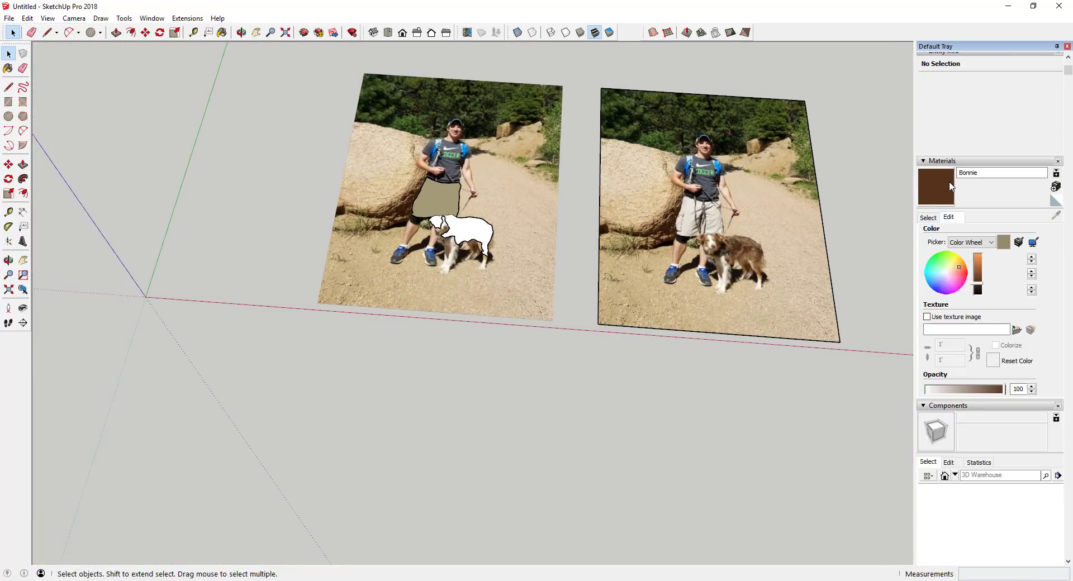
click(936, 187)
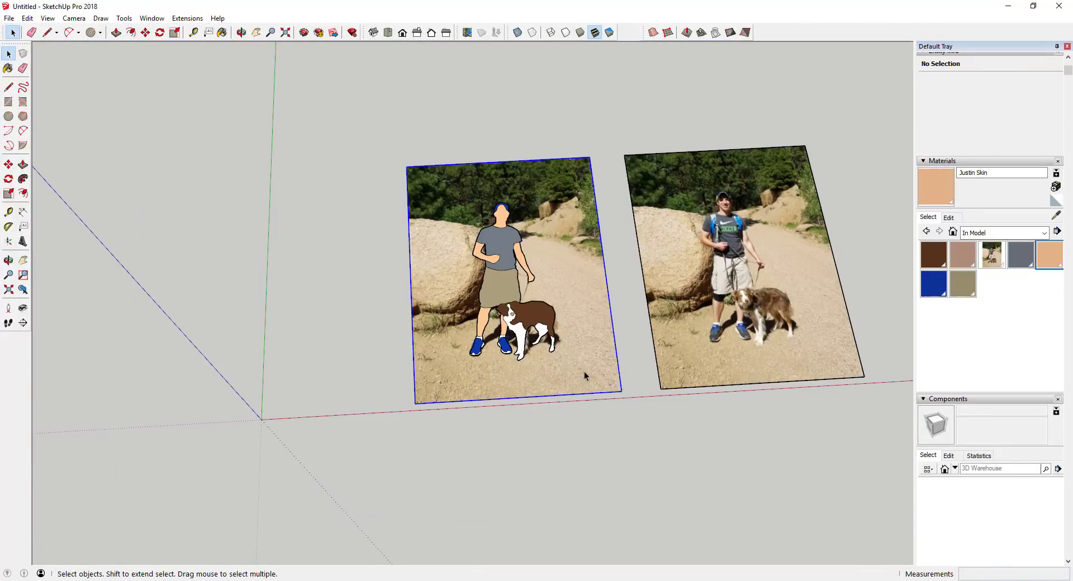
Move the traced left photo aside to the right
click(601, 371)
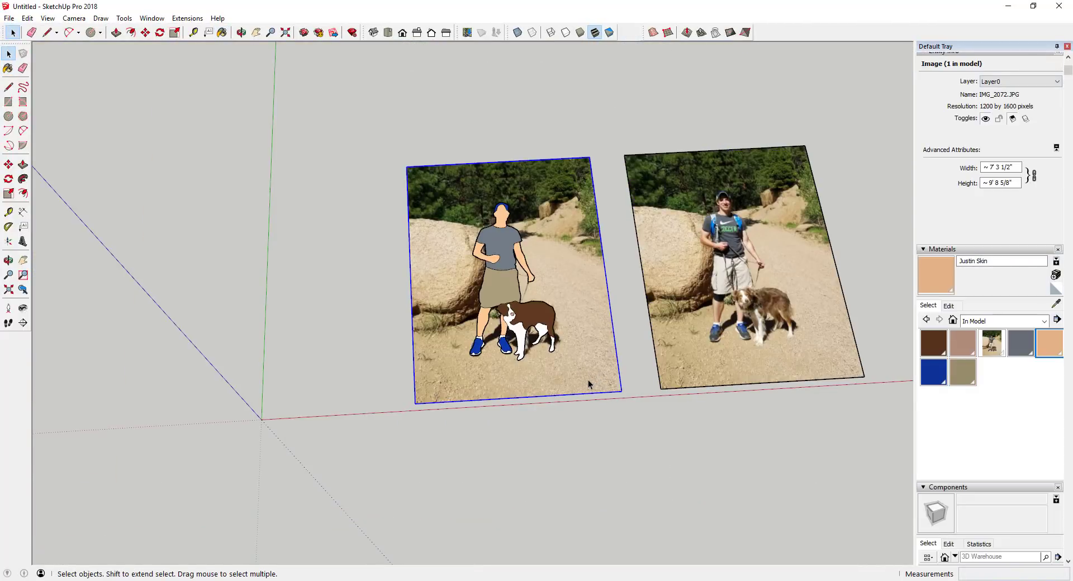
scroll(505, 319, up, 3)
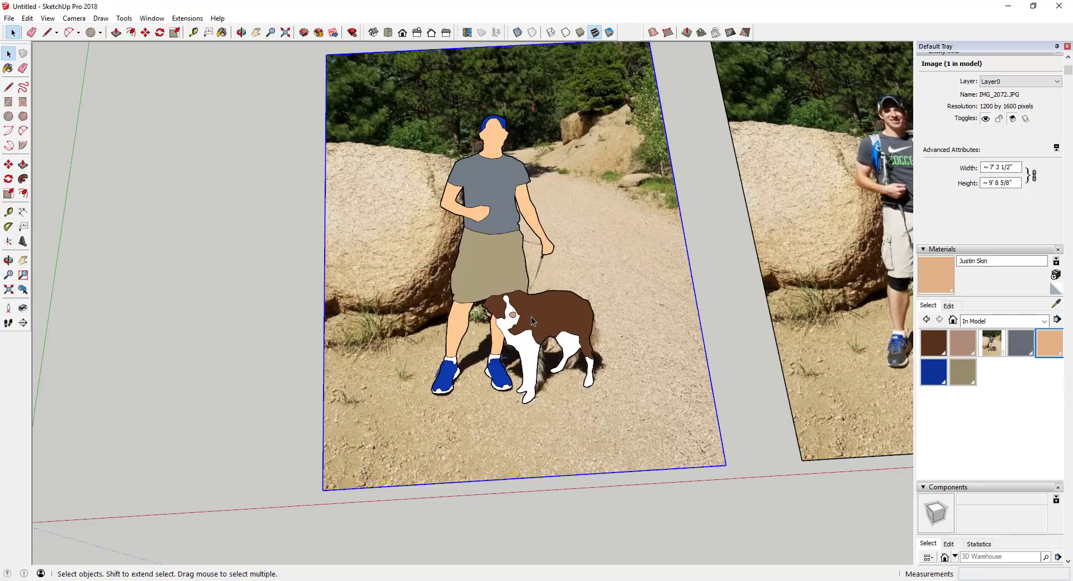
scroll(561, 333, down, 5)
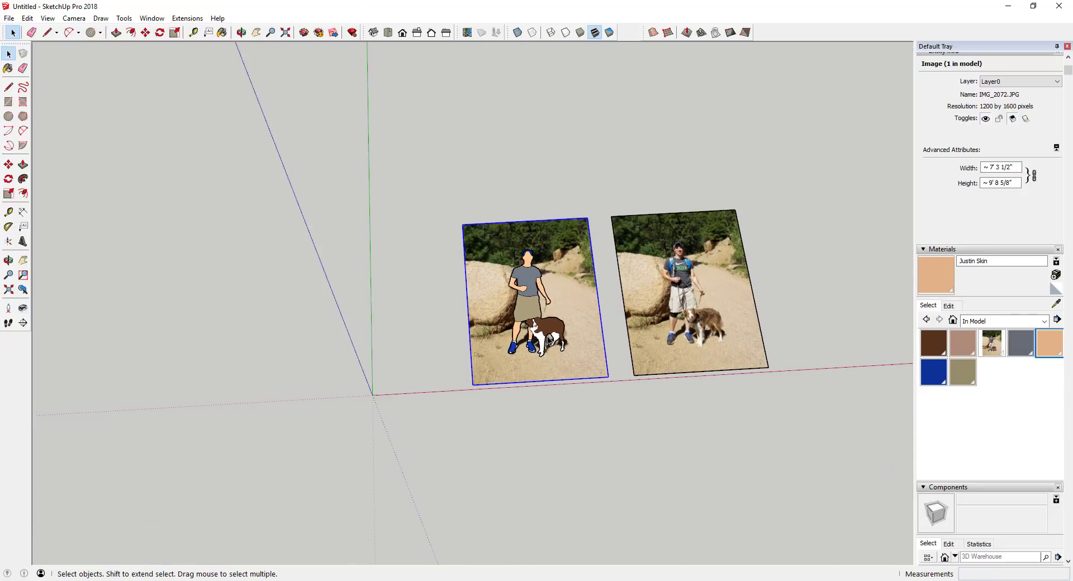
key(m)
click(573, 374)
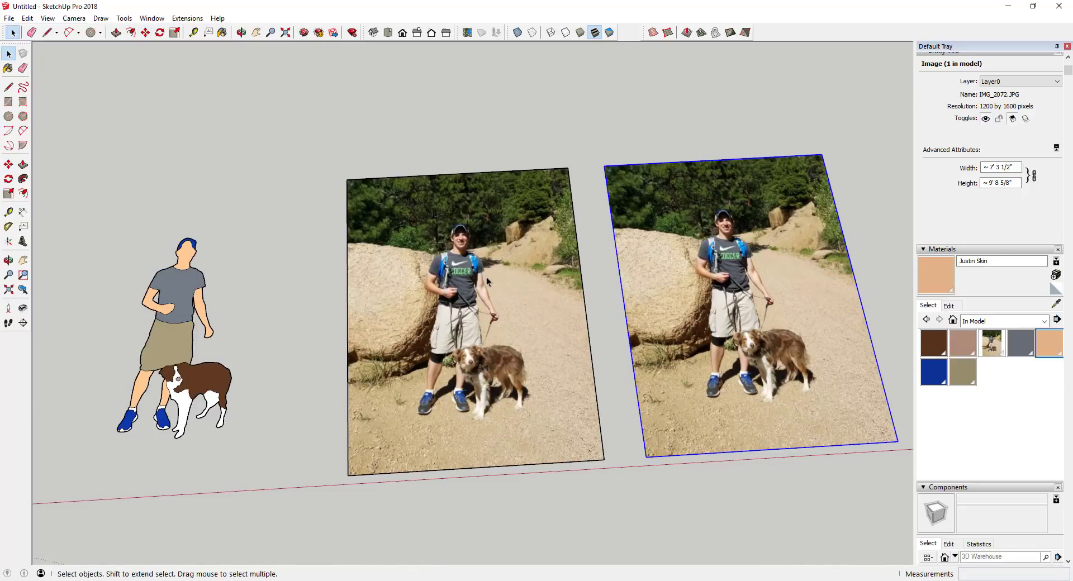
Explode the left photo into a plain textured face
click(486, 277)
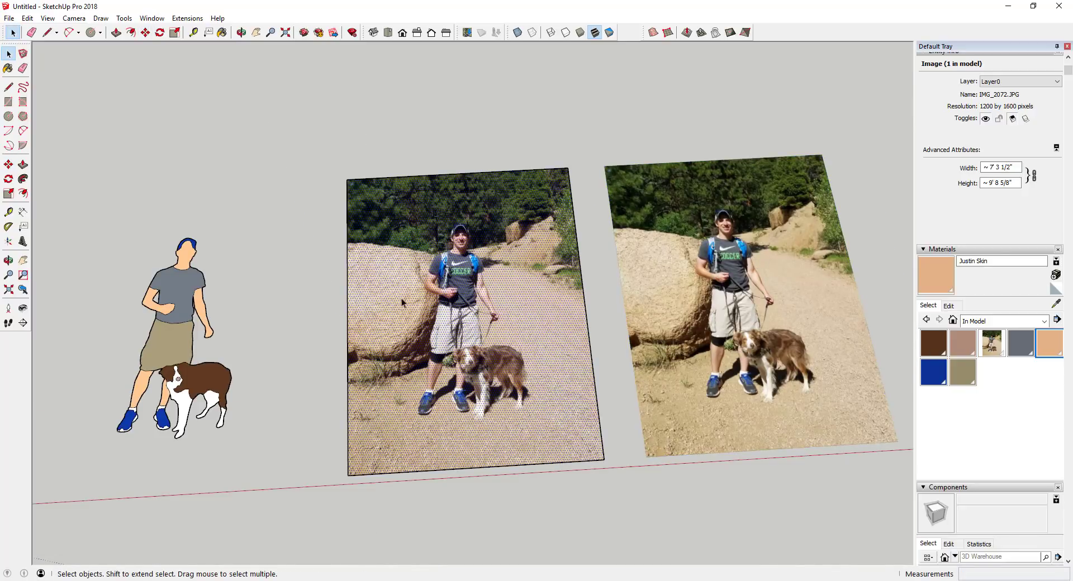
right_click(407, 254)
click(430, 339)
scroll(475, 338, down, 3)
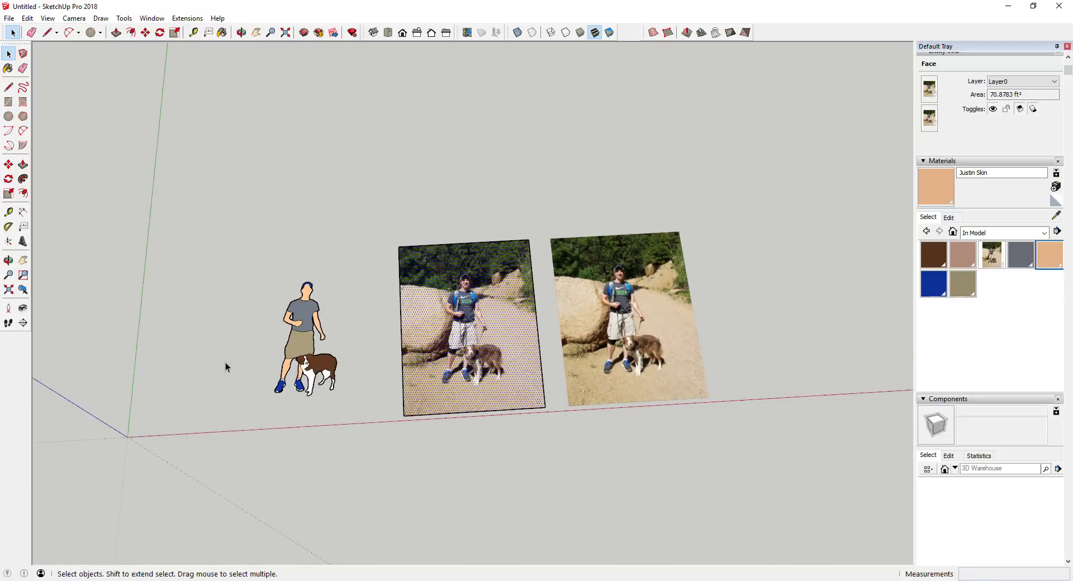
scroll(226, 361, up, 2)
drag(238, 197, 458, 431)
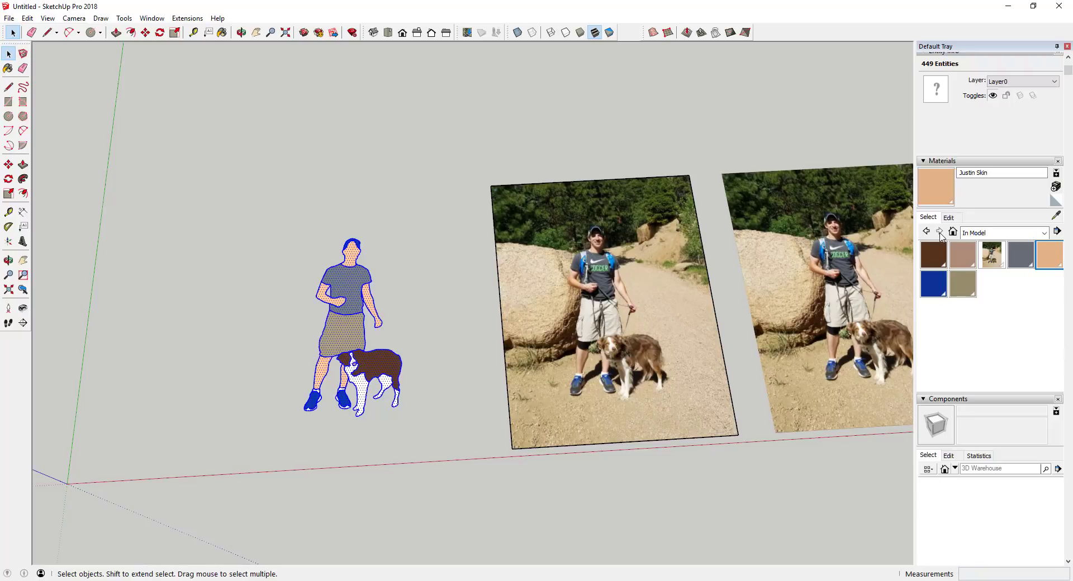
scroll(355, 369, up, 2)
mouse_move(327, 350)
middle_down()
mouse_move(443, 271)
mouse_move(332, 335)
middle_up()
right_click(343, 352)
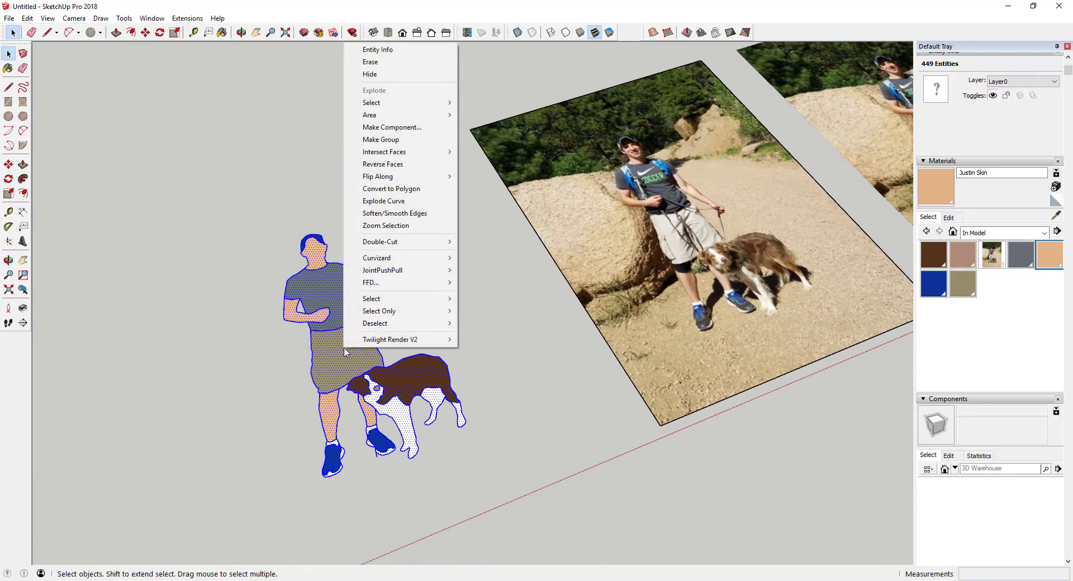
click(420, 130)
text(Justin and Bonnie #2)
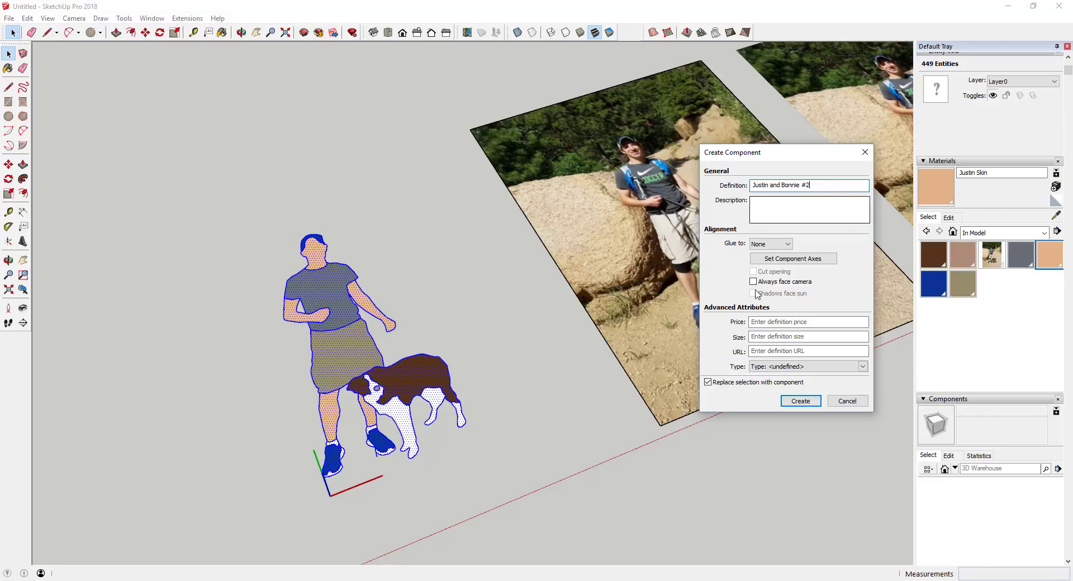
click(847, 401)
Select the whole cutout and rotate it 90° upright about the shoe tip
middle_drag(348, 351, 467, 287)
key(q)
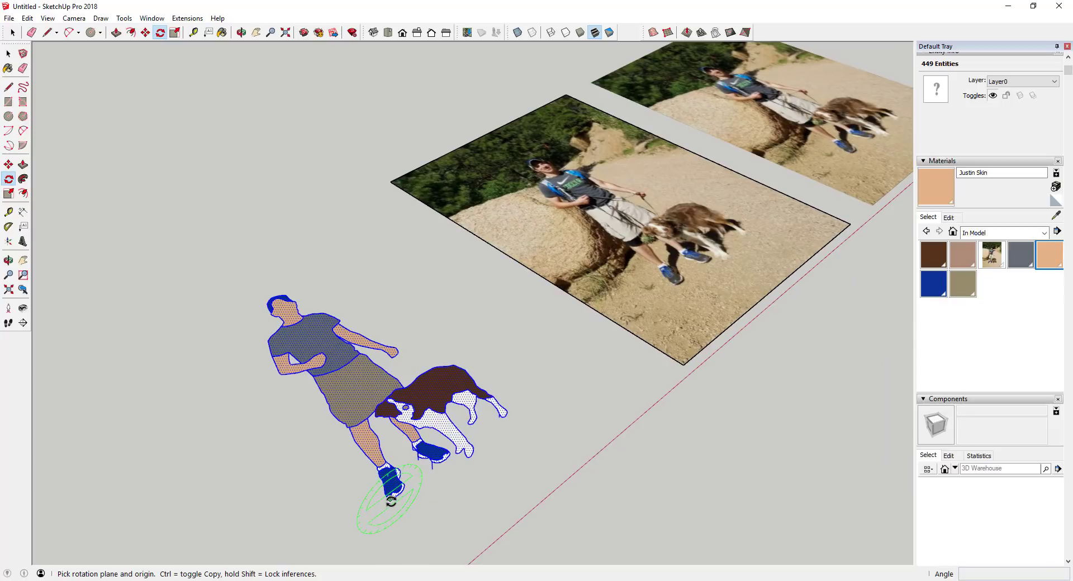
key(space)
drag(214, 271, 572, 550)
key(q)
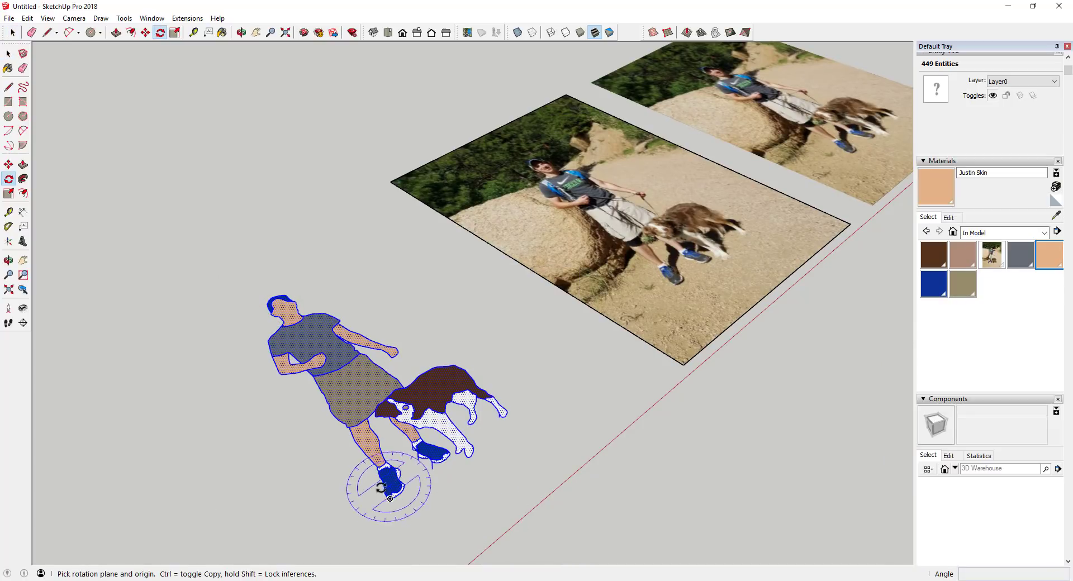
scroll(383, 479, up, 2)
key(Left)
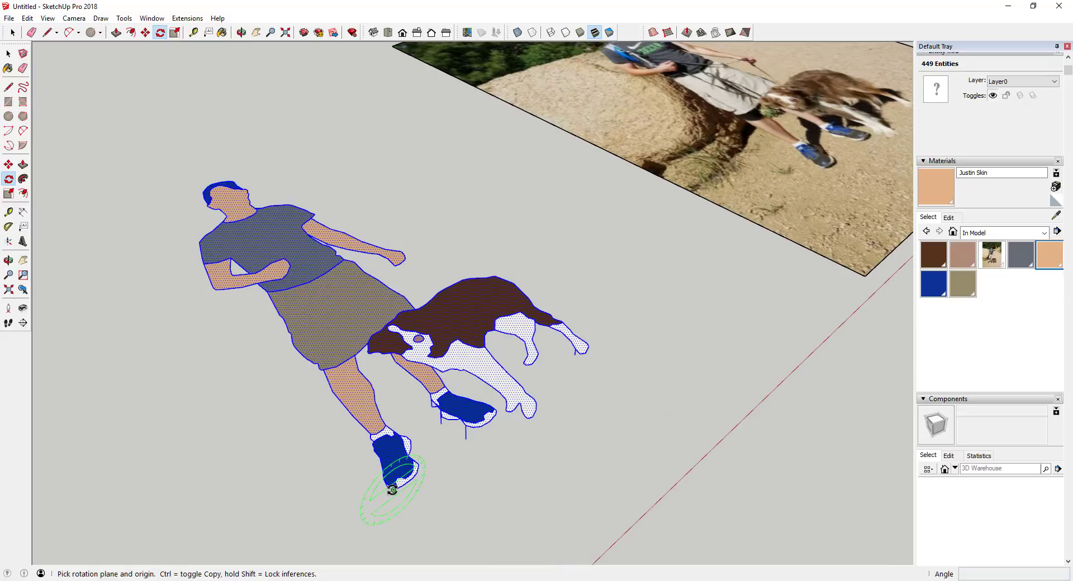
key(Right)
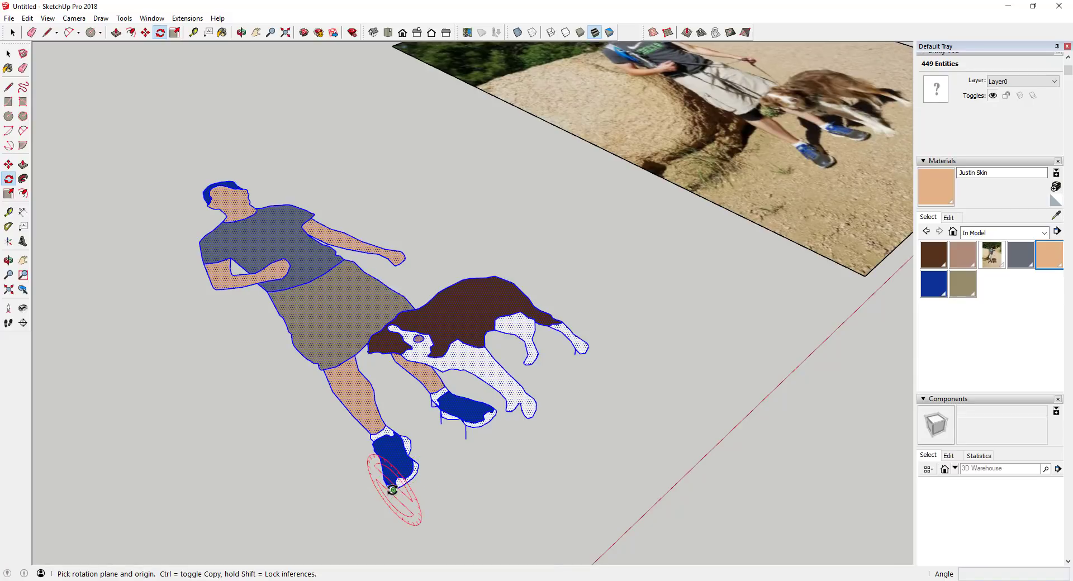
click(393, 490)
click(159, 238)
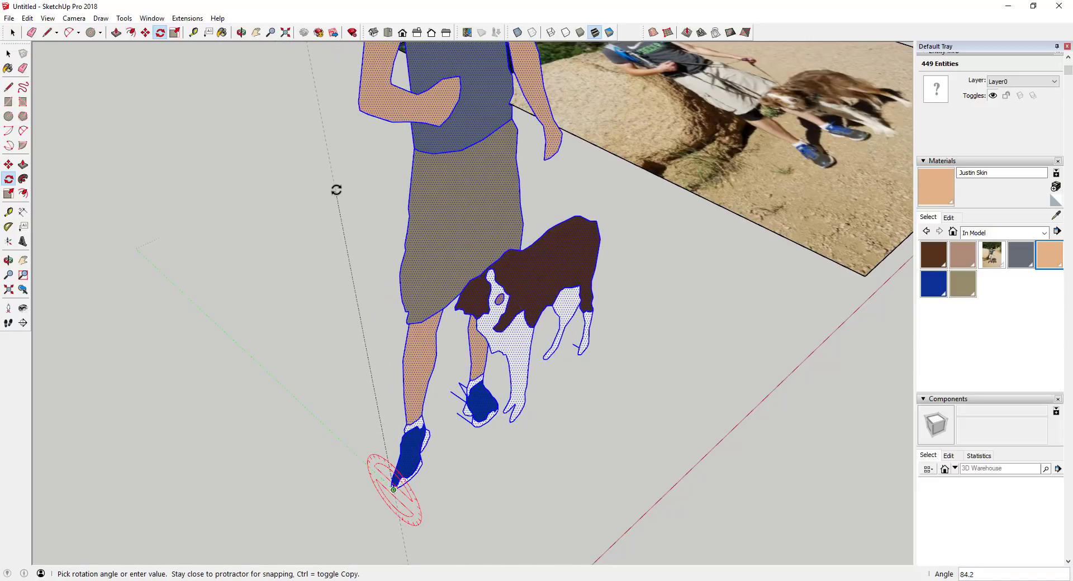
click(359, 190)
Erase the two stray triangle edges and the short leftover line at the feet
scroll(494, 406, up, 5)
middle_drag(494, 407, 526, 359)
drag(526, 358, 731, 230)
middle_drag(731, 231, 715, 225)
key(e)
scroll(516, 293, up, 2)
drag(481, 297, 478, 438)
drag(462, 515, 459, 502)
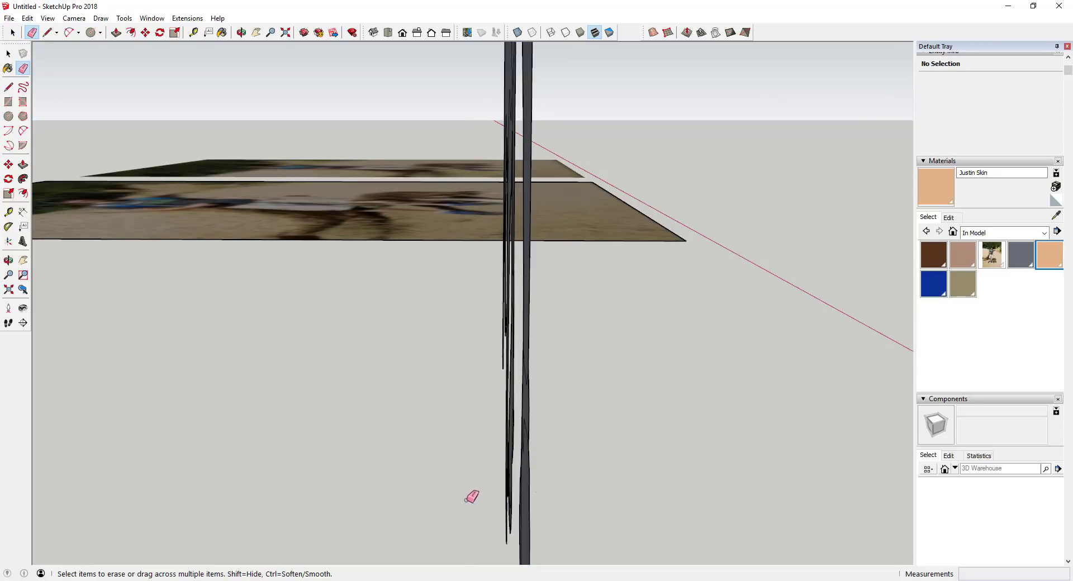
scroll(507, 473, down, 6)
middle_drag(617, 420, 241, 351)
key(e)
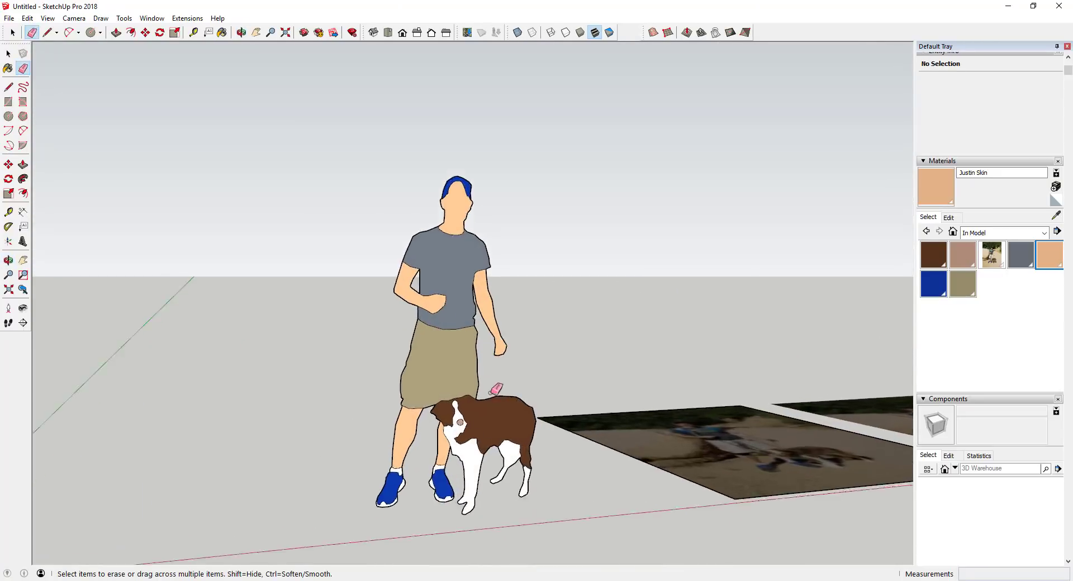
scroll(486, 394, up, 1)
scroll(482, 397, down, 1)
Rotate the whole figure about its foot by roughly 6° to straighten it
key(space)
drag(343, 131, 580, 555)
middle_drag(471, 376, 403, 363)
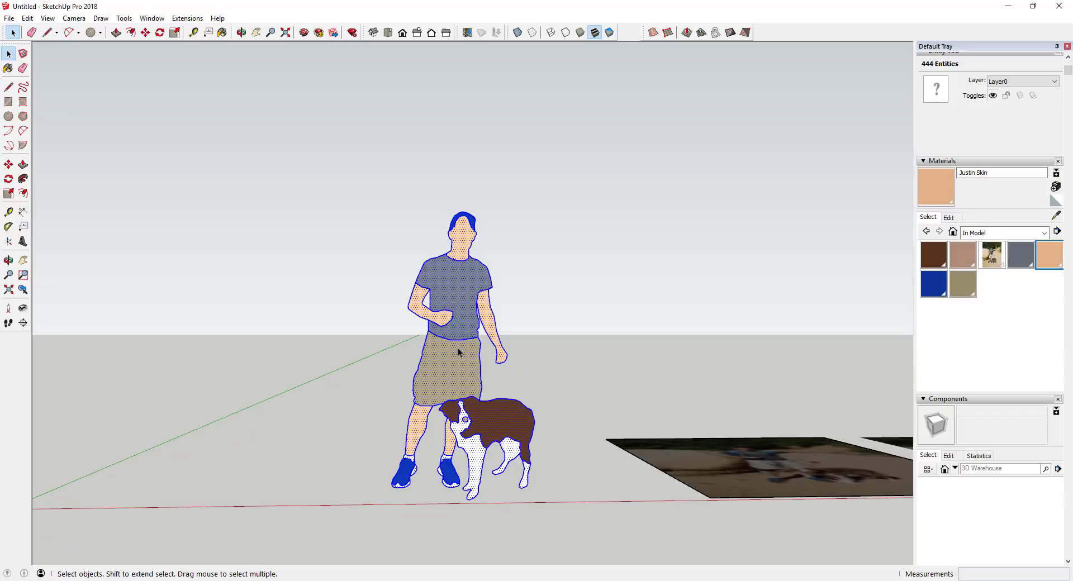
key(q)
drag(397, 488, 556, 485)
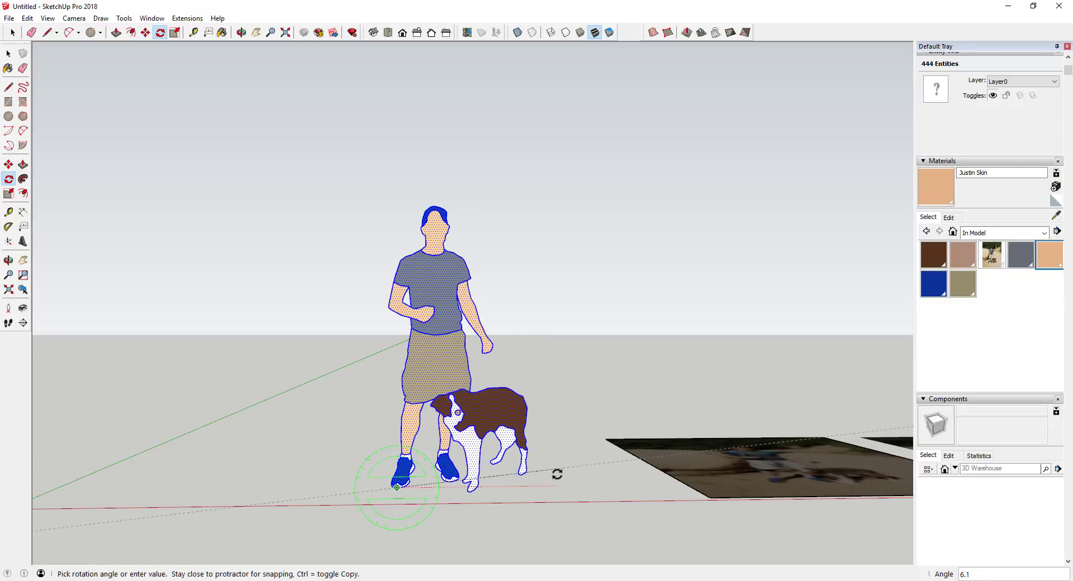
click(557, 474)
key(space)
drag(334, 161, 602, 539)
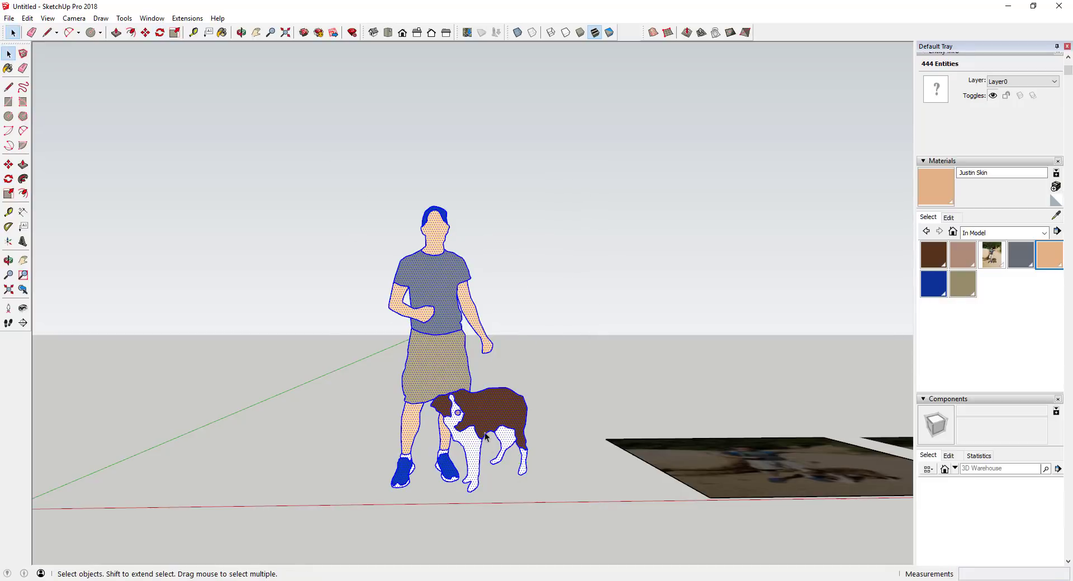
Make the selected figure a named component with Always face camera enabled
right_click(488, 416)
click(558, 191)
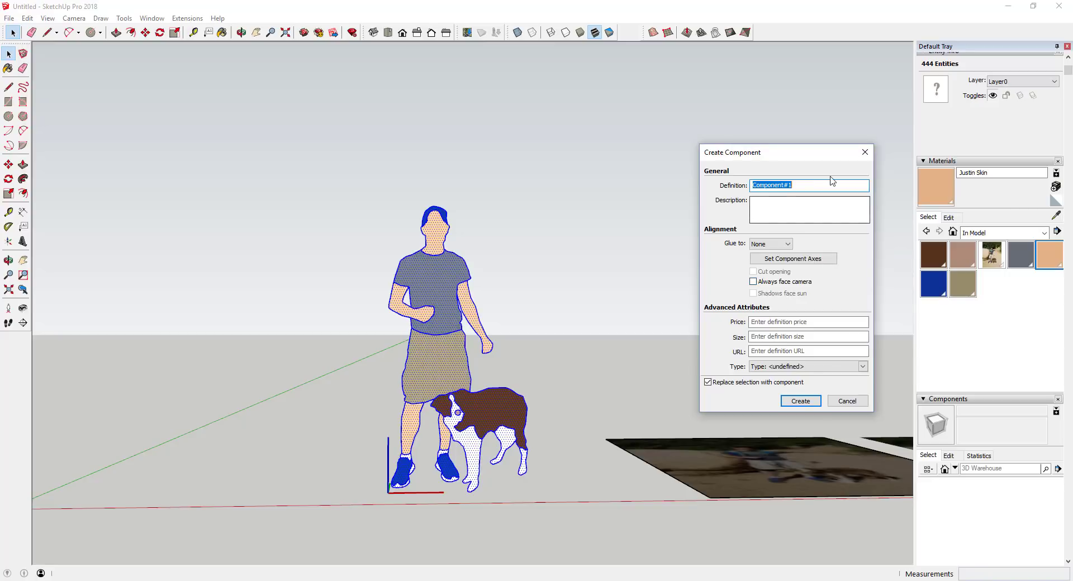
text(Justin and Bonnie 2)
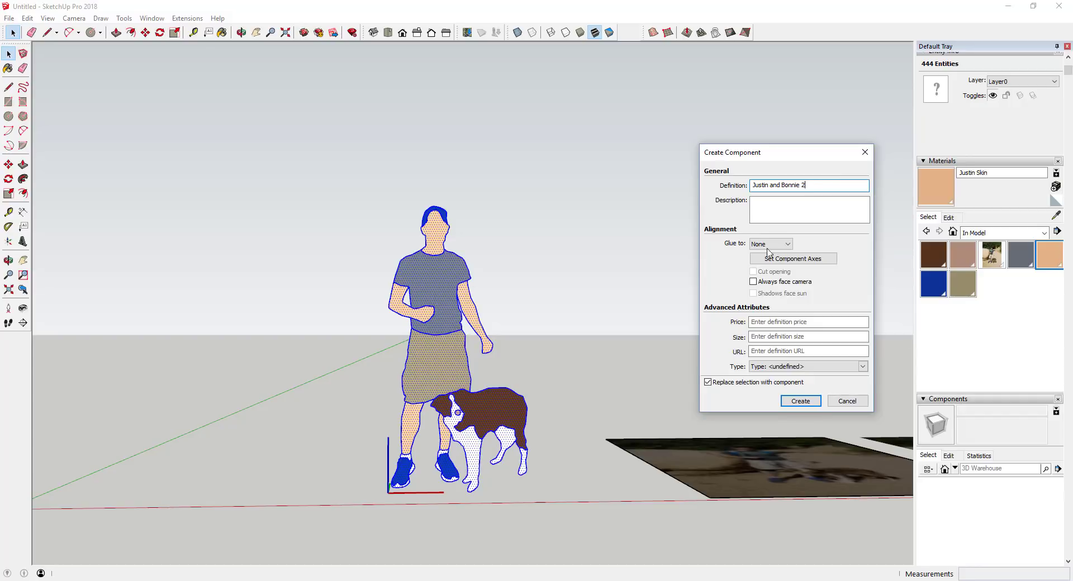
click(793, 283)
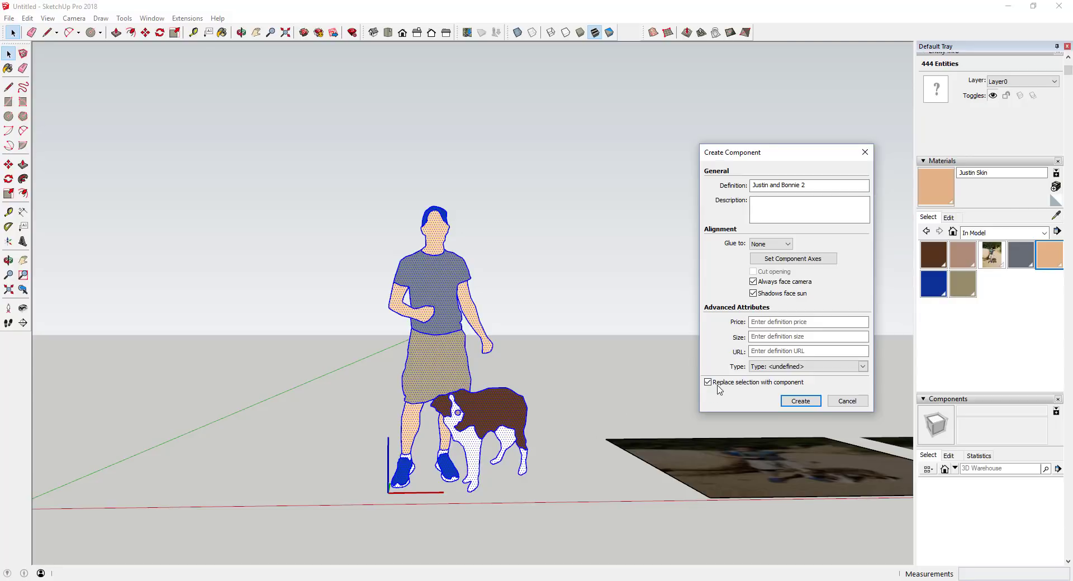
click(800, 401)
middle_drag(802, 408, 569, 415)
scroll(514, 384, down, 4)
scroll(568, 415, down, 2)
Delete both reference photo planes, leaving only the man-and-dog component
scroll(489, 384, up, 5)
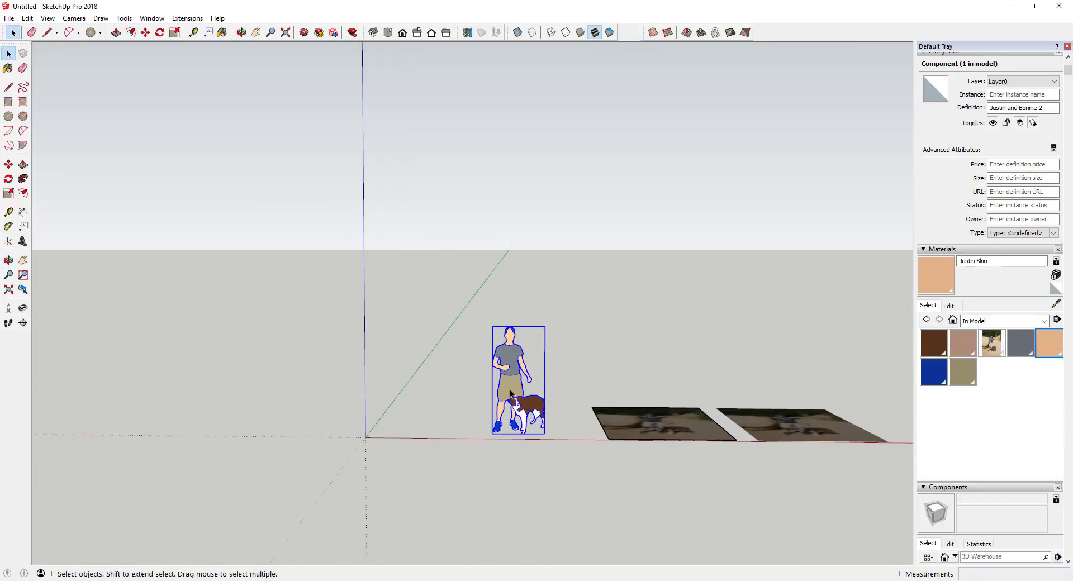
scroll(565, 382, up, 2)
scroll(506, 376, down, 5)
drag(571, 352, 840, 462)
key(Delete)
scroll(556, 380, down, 2)
scroll(557, 382, up, 3)
Move the man-and-dog component so its bottom corner snaps onto the axes origin
click(537, 388)
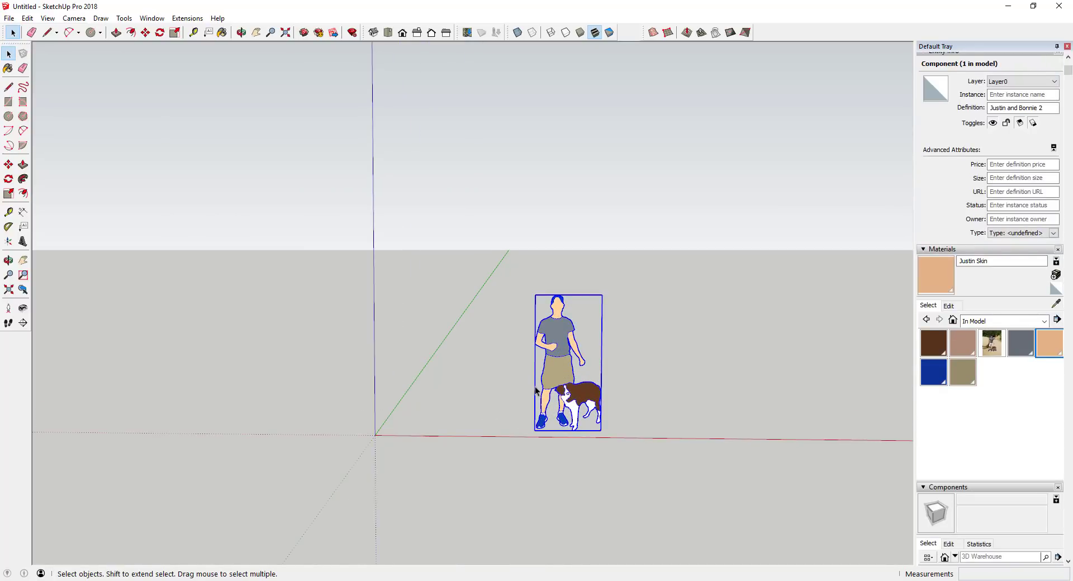
key(m)
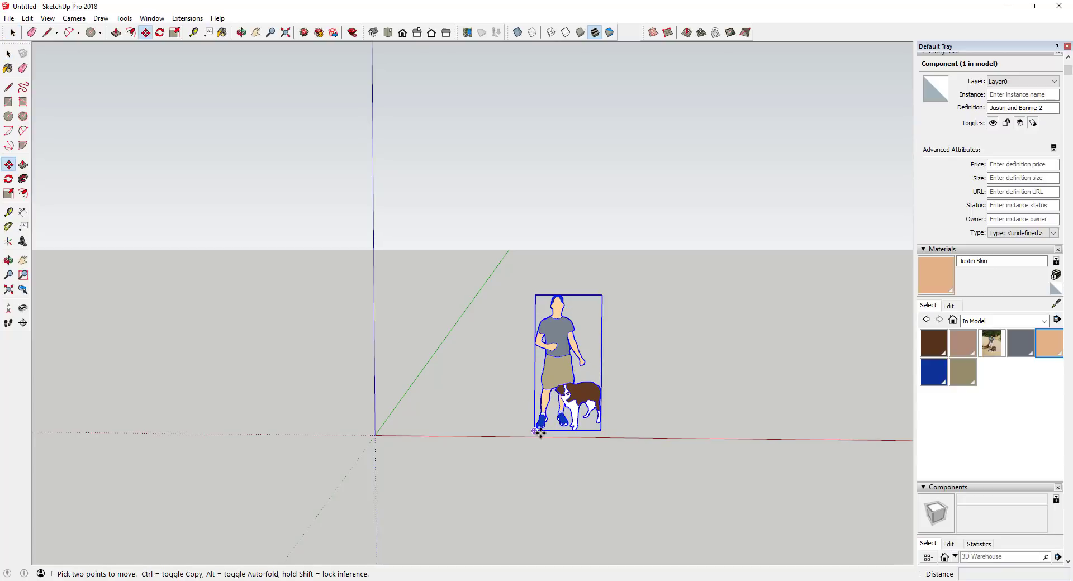
scroll(537, 432, up, 4)
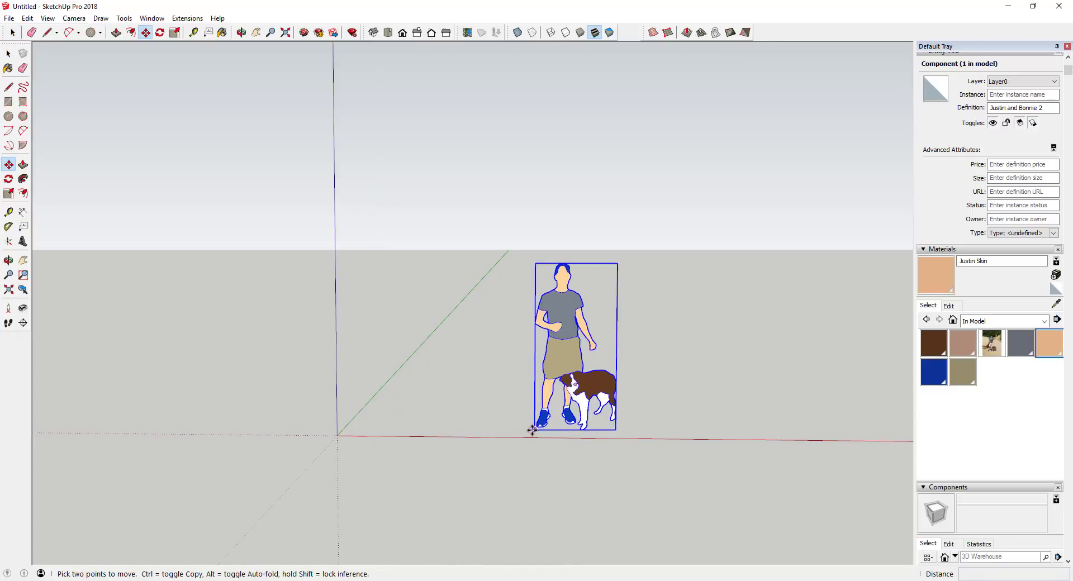
click(536, 431)
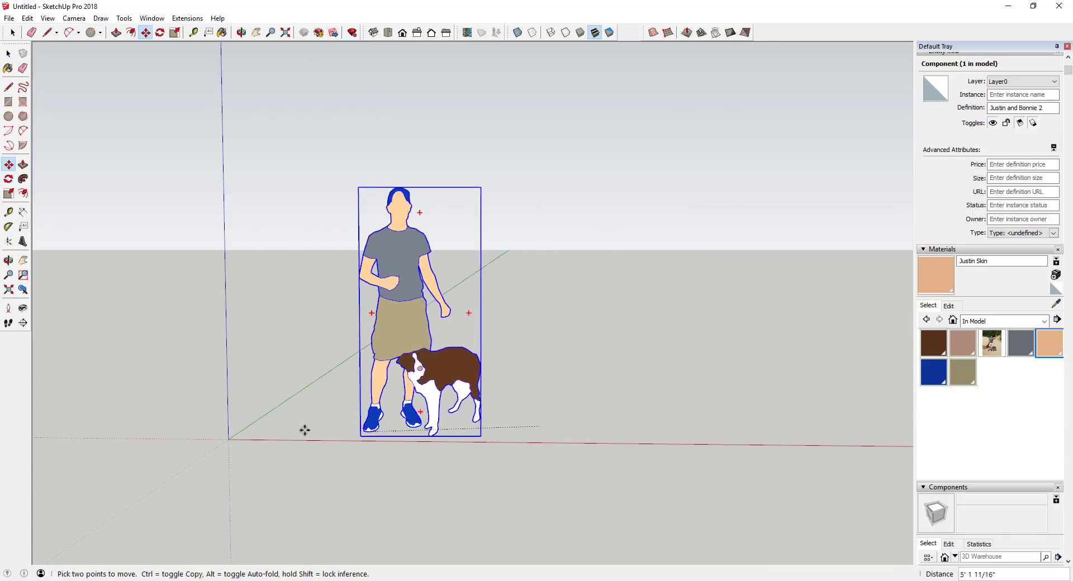
click(228, 440)
scroll(226, 444, up, 5)
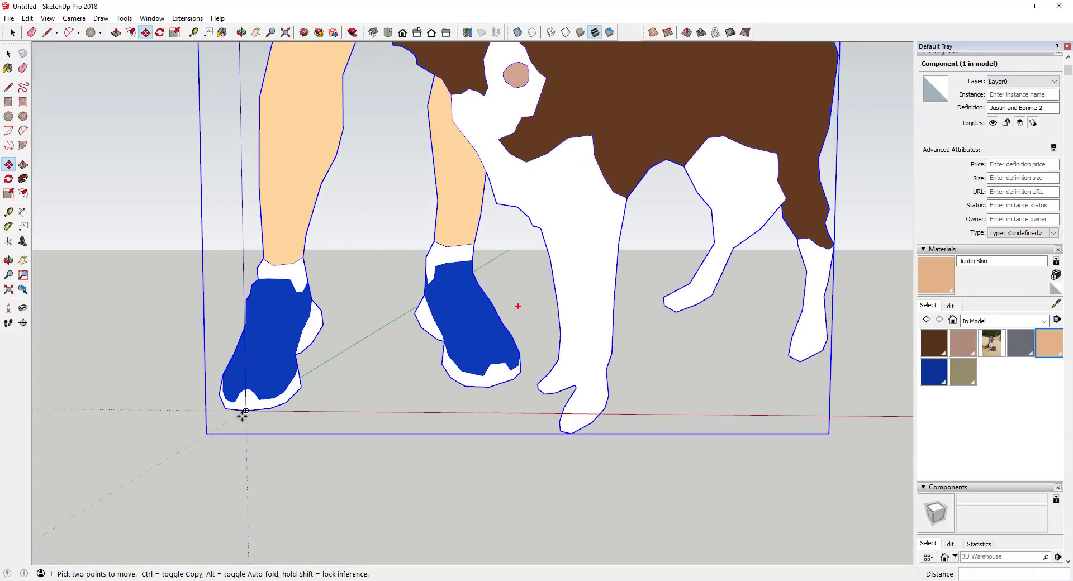
scroll(246, 412, down, 2)
click(228, 412)
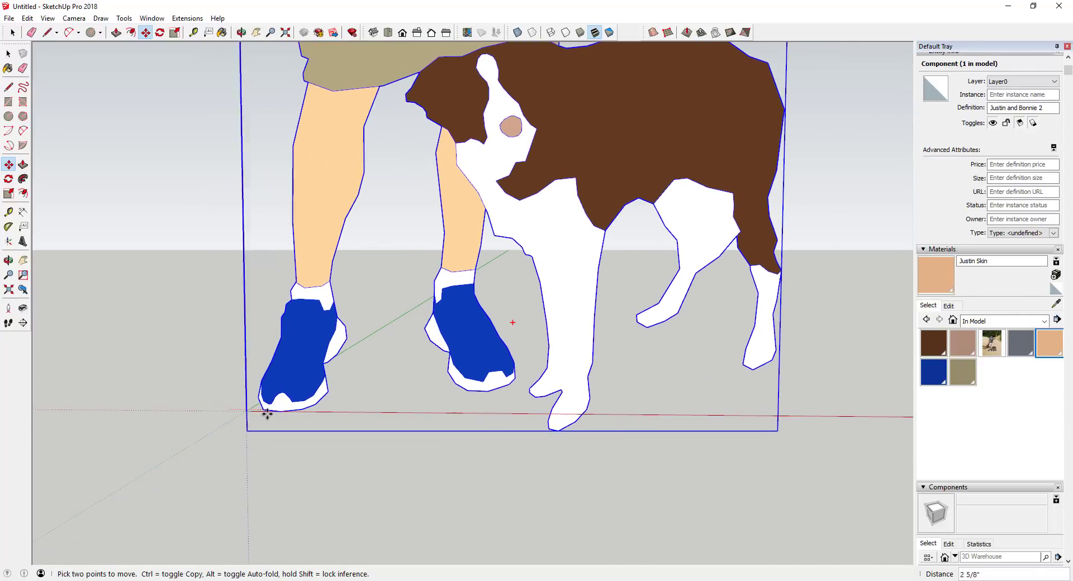
click(268, 413)
scroll(347, 419, down, 6)
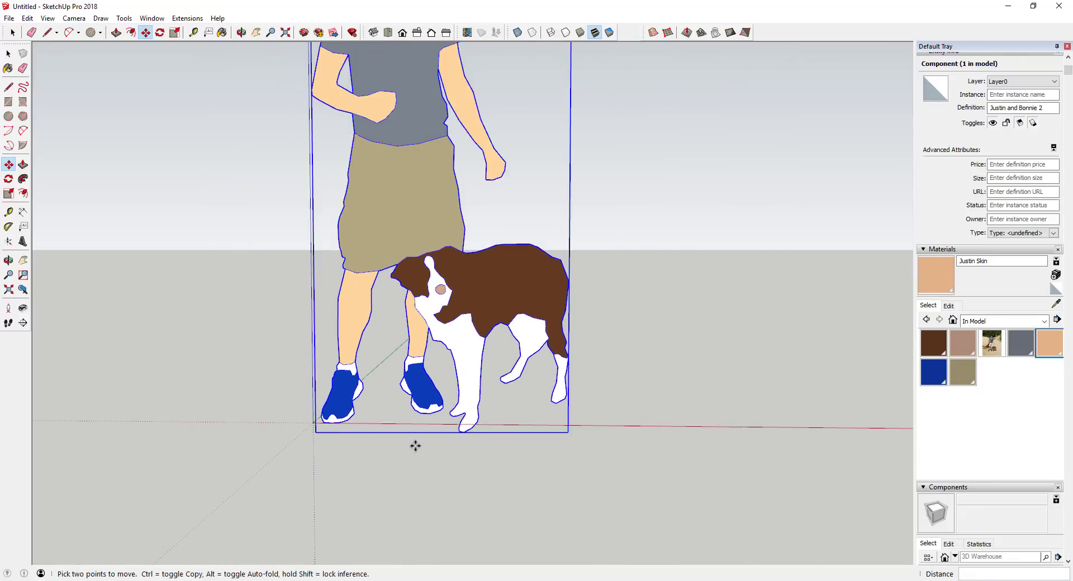
scroll(409, 439, down, 2)
Orbit and zoom around the figure to check its placement at the origin
key(space)
middle_drag(466, 452, 484, 441)
scroll(423, 374, up, 2)
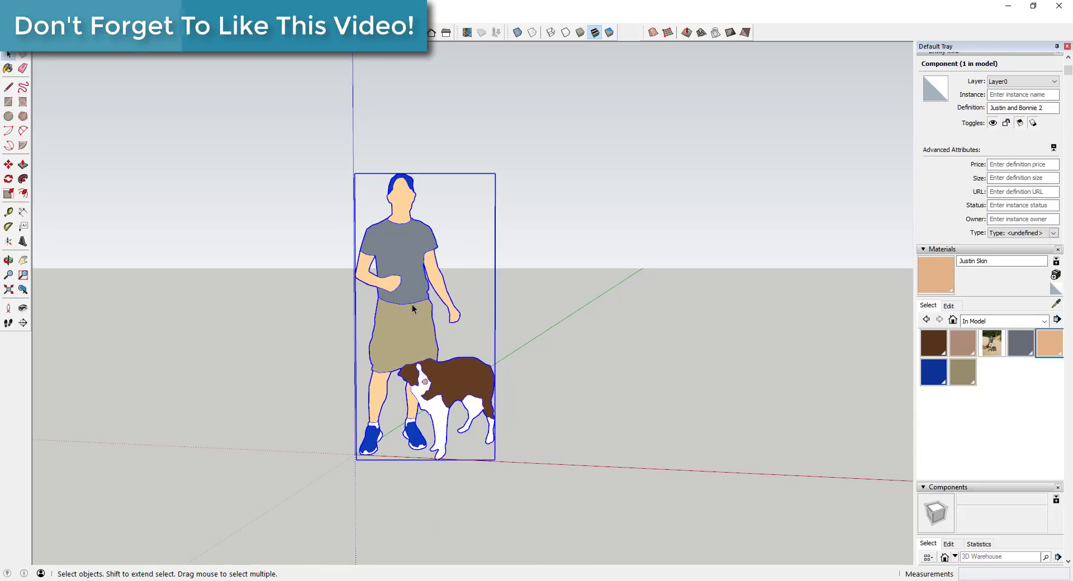
middle_drag(450, 296, 334, 308)
scroll(334, 308, down, 3)
scroll(612, 329, up, 2)
scroll(425, 327, down, 2)
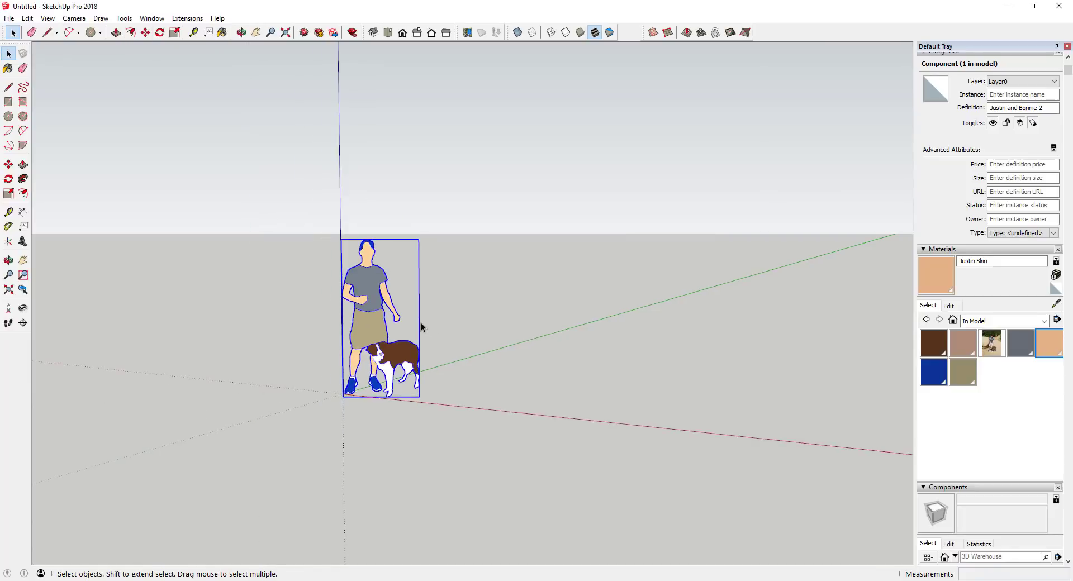
scroll(425, 327, up, 2)
Collapse the Materials, Entity Info and Components trays to reveal the Layers and Outliner lists
click(923, 250)
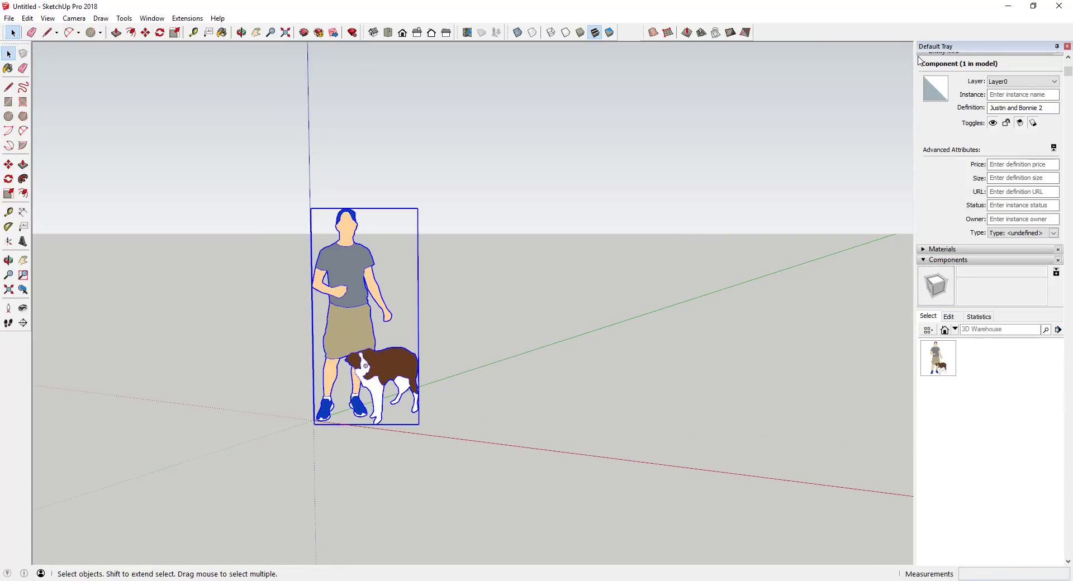
scroll(932, 85, up, 1)
click(923, 57)
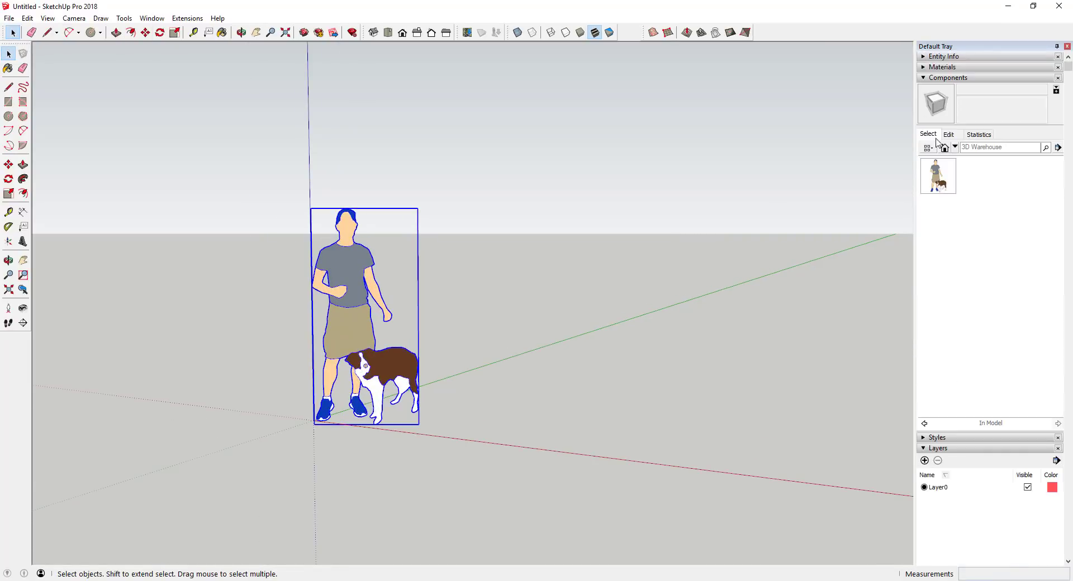
click(923, 79)
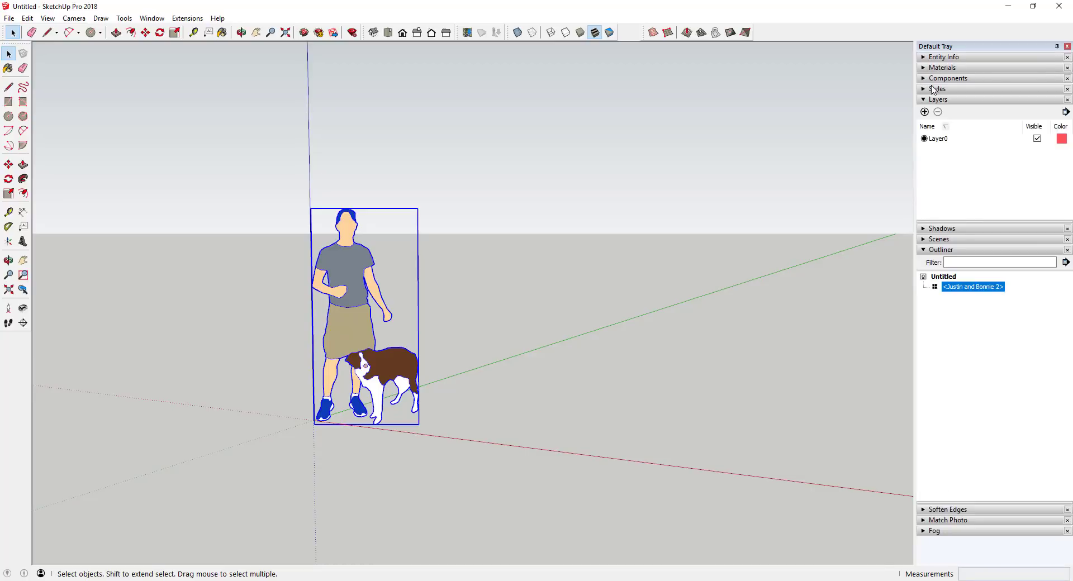
middle_drag(602, 373, 703, 359)
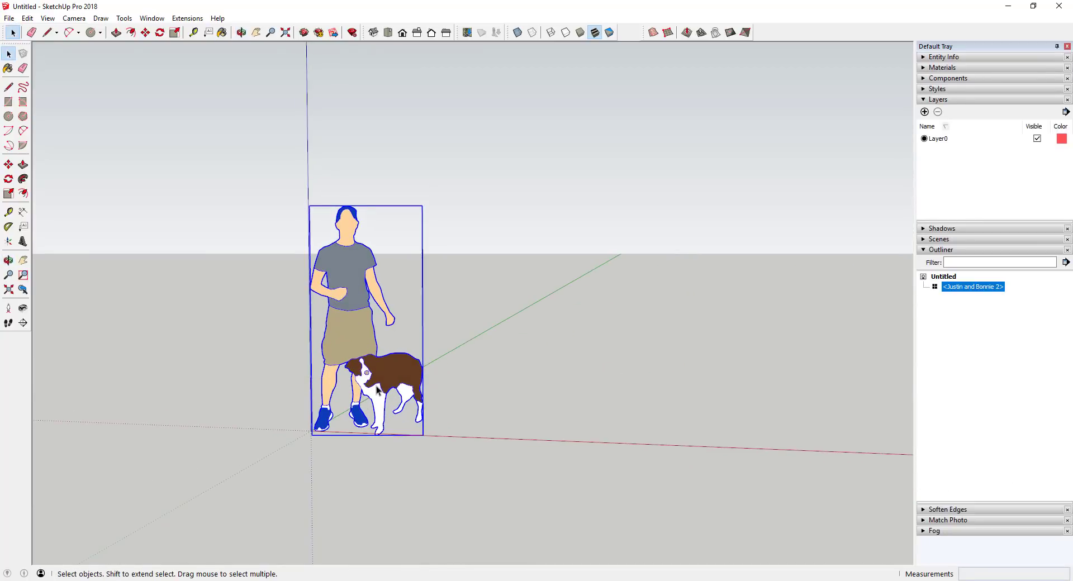
scroll(376, 384, up, 1)
Start File > Save As Template, enter the template name, then cancel the dialog
click(9, 19)
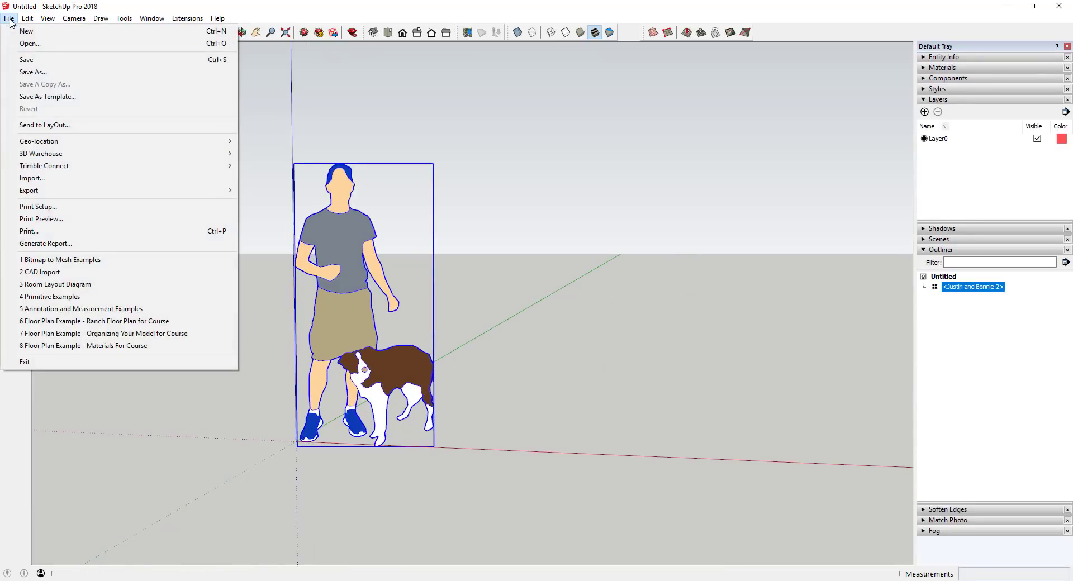
click(61, 97)
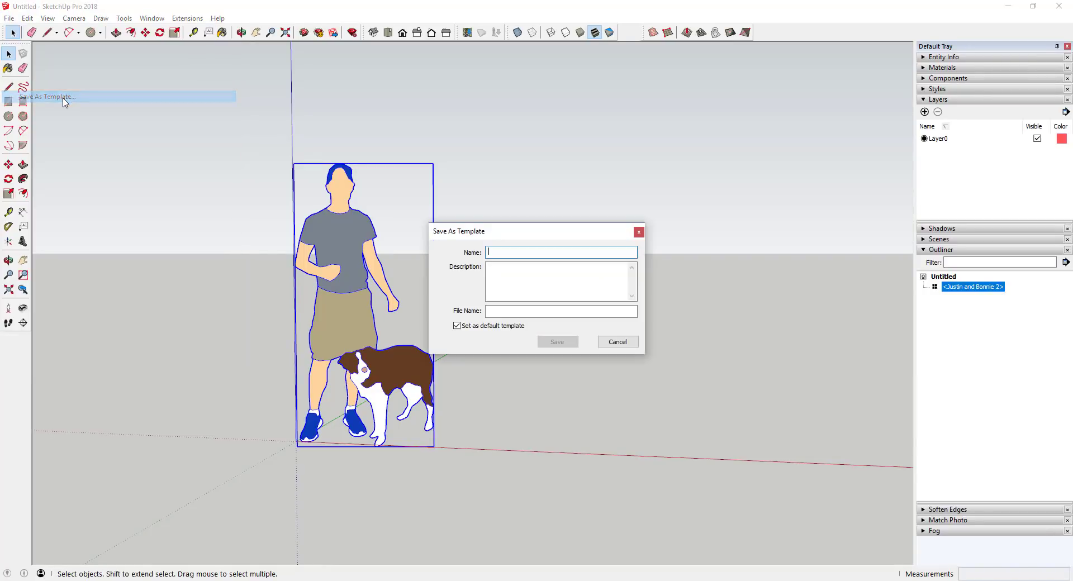
click(533, 267)
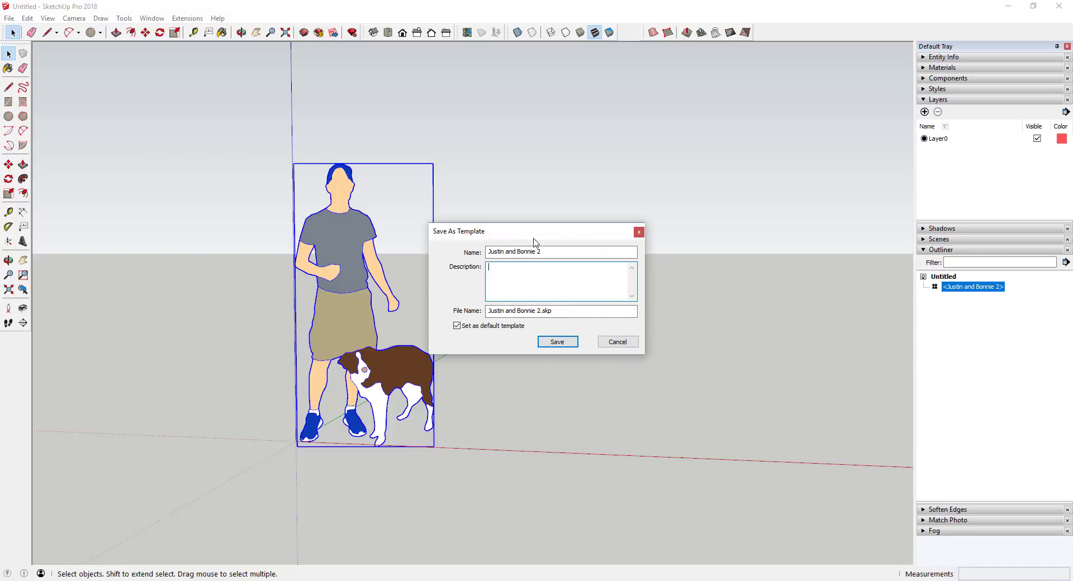
click(617, 342)
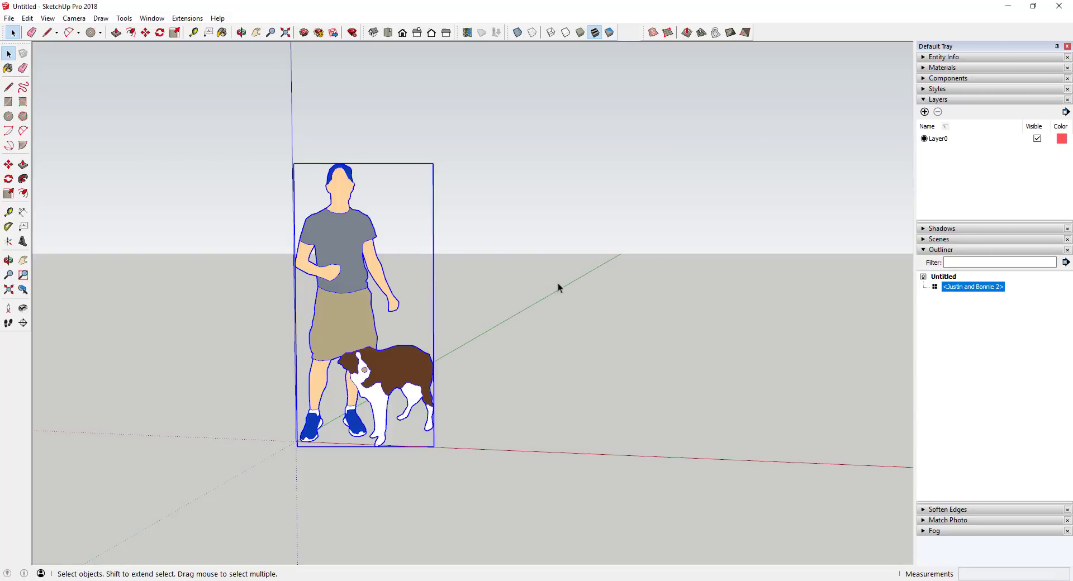
Open Help > Welcome to SketchUp and uncheck Always show on startup
click(219, 19)
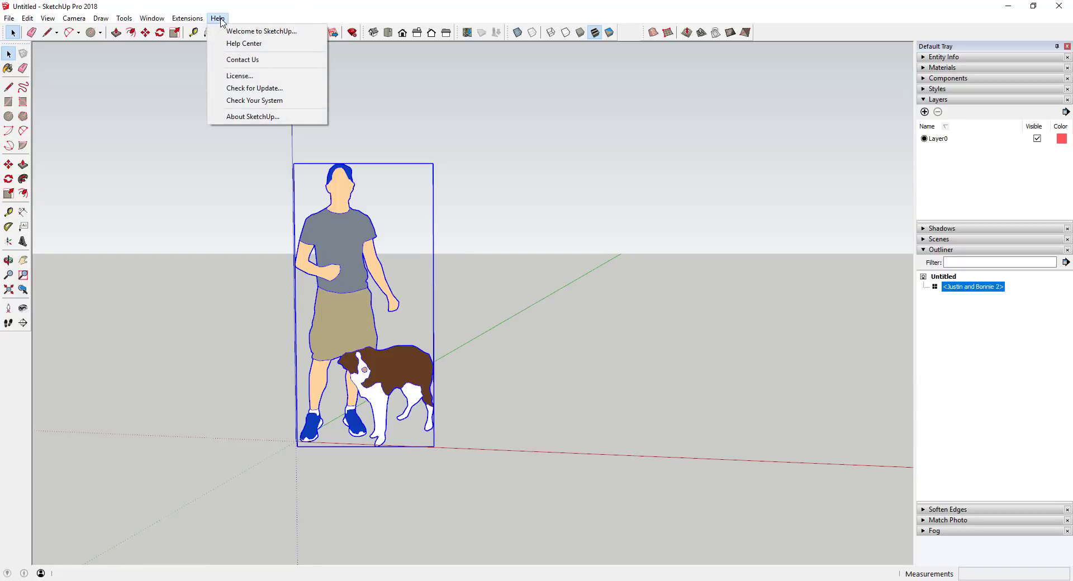
click(250, 32)
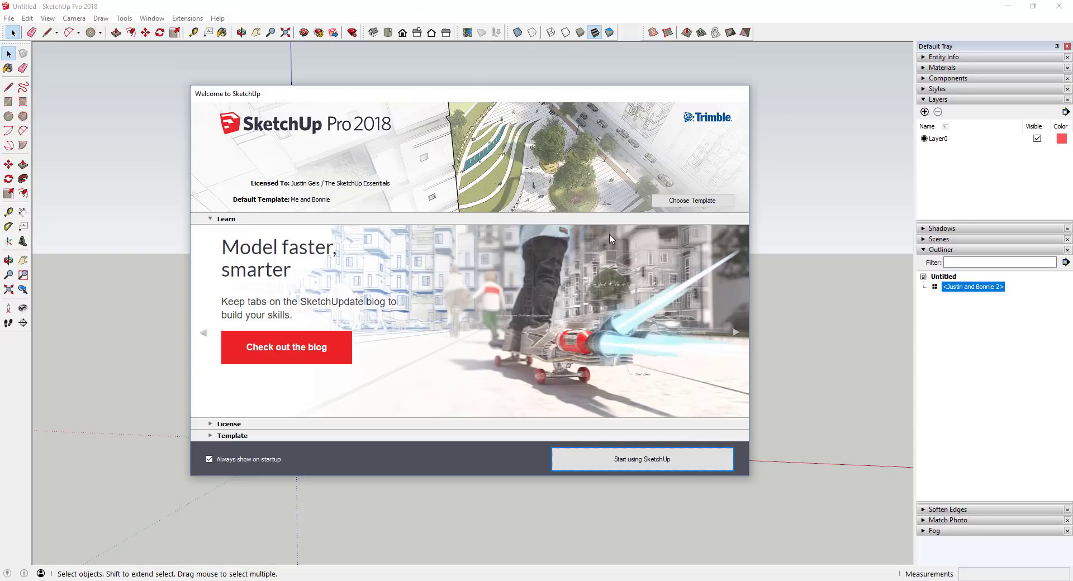
click(210, 459)
Expand the template list and set Me and Bonnie as the default template
click(210, 437)
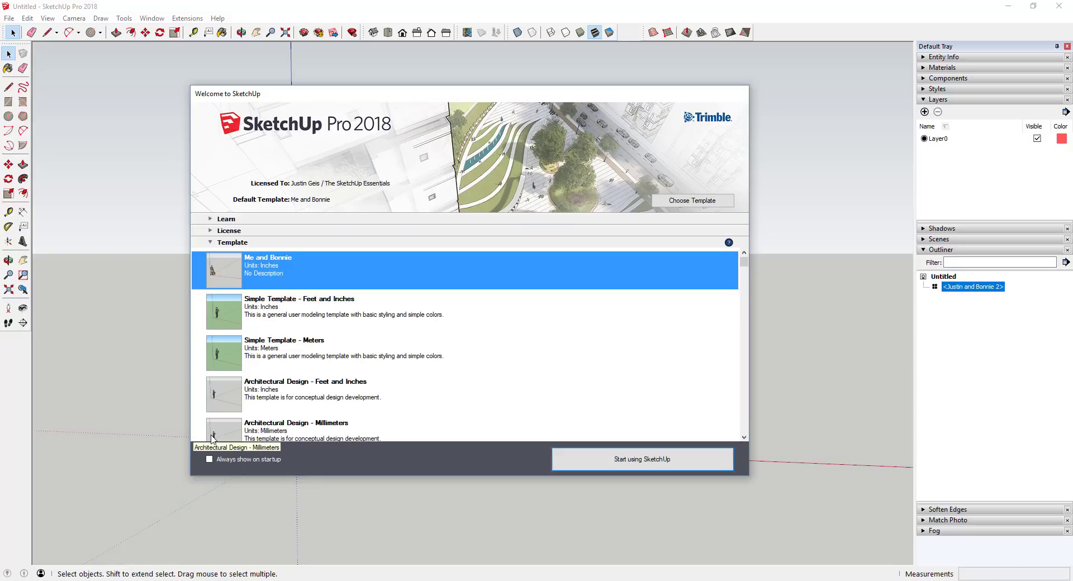
click(296, 319)
click(297, 352)
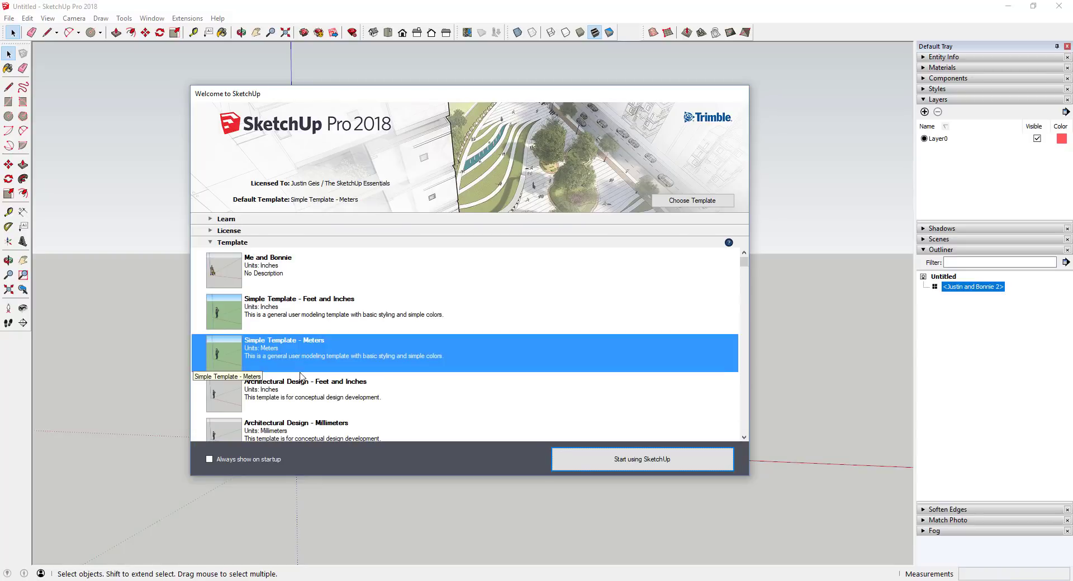
click(298, 391)
click(298, 358)
click(327, 282)
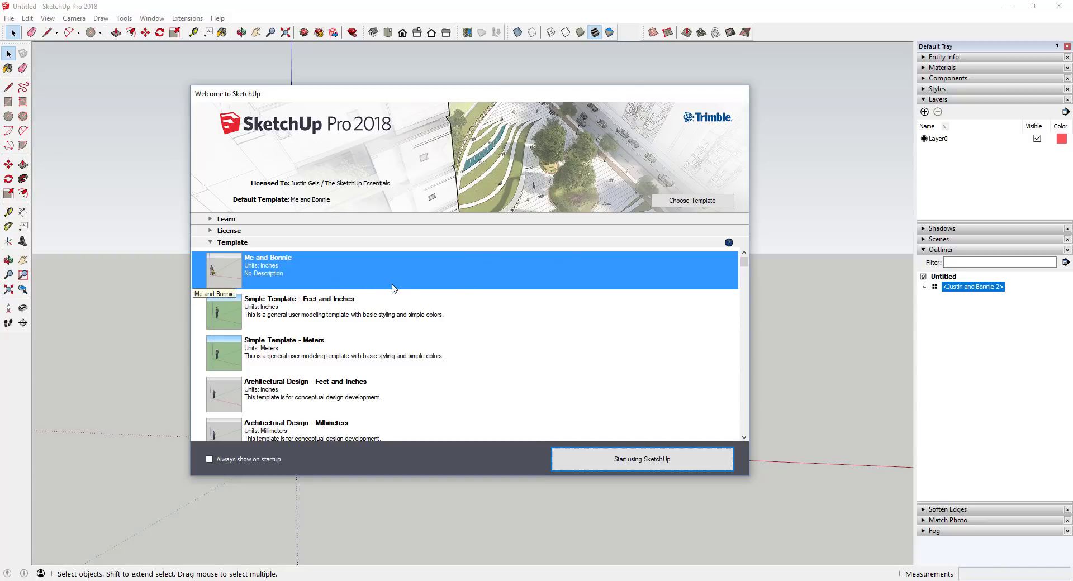
click(321, 305)
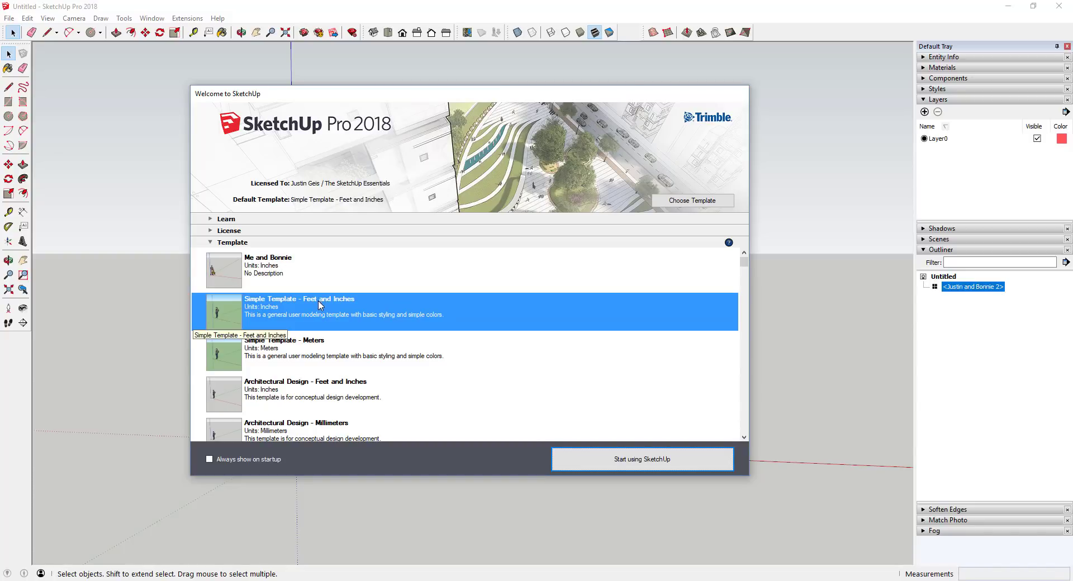
click(337, 339)
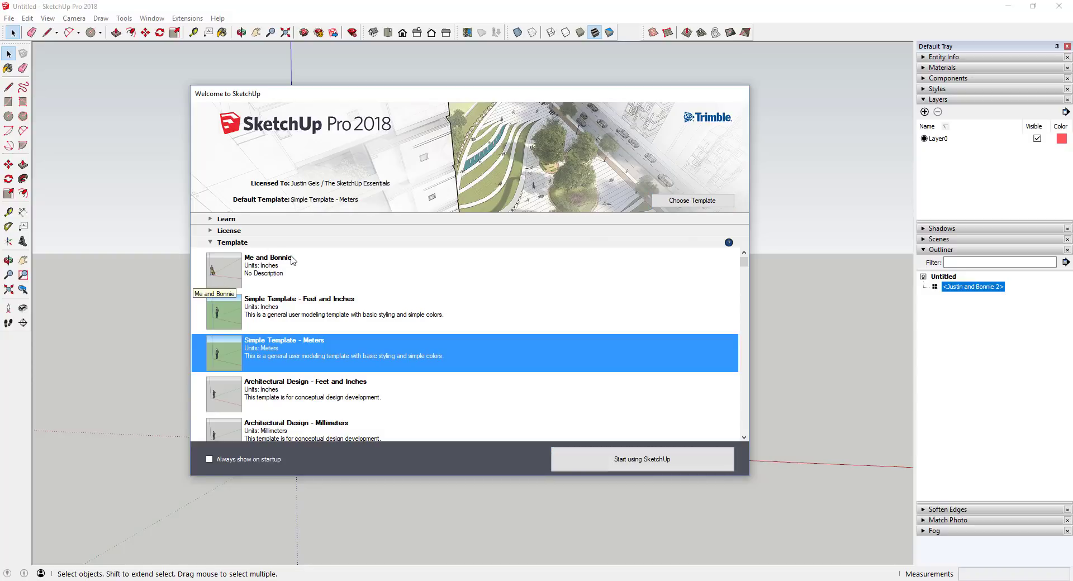
click(279, 269)
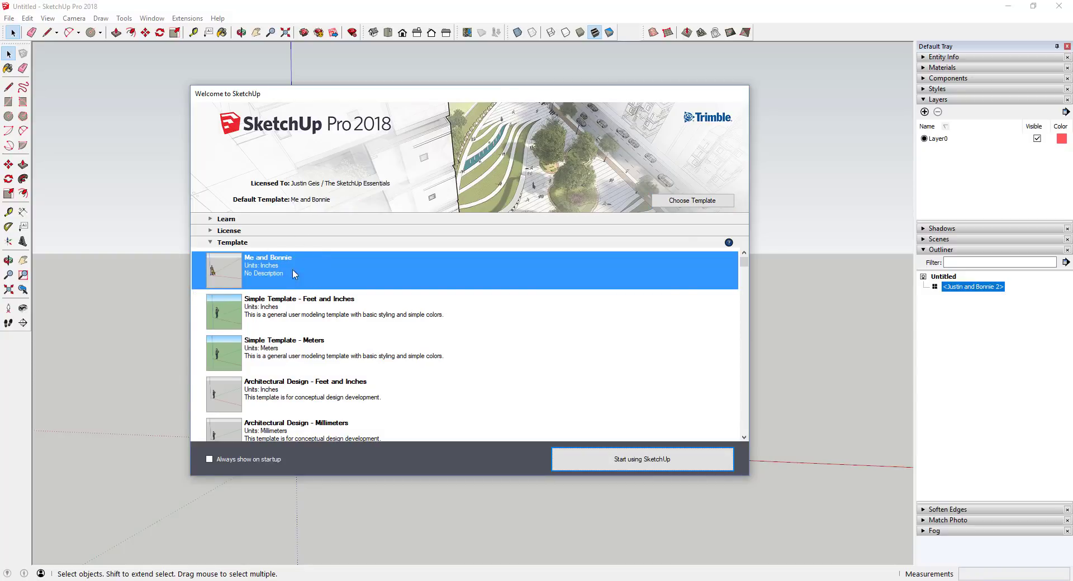
click(279, 303)
click(280, 271)
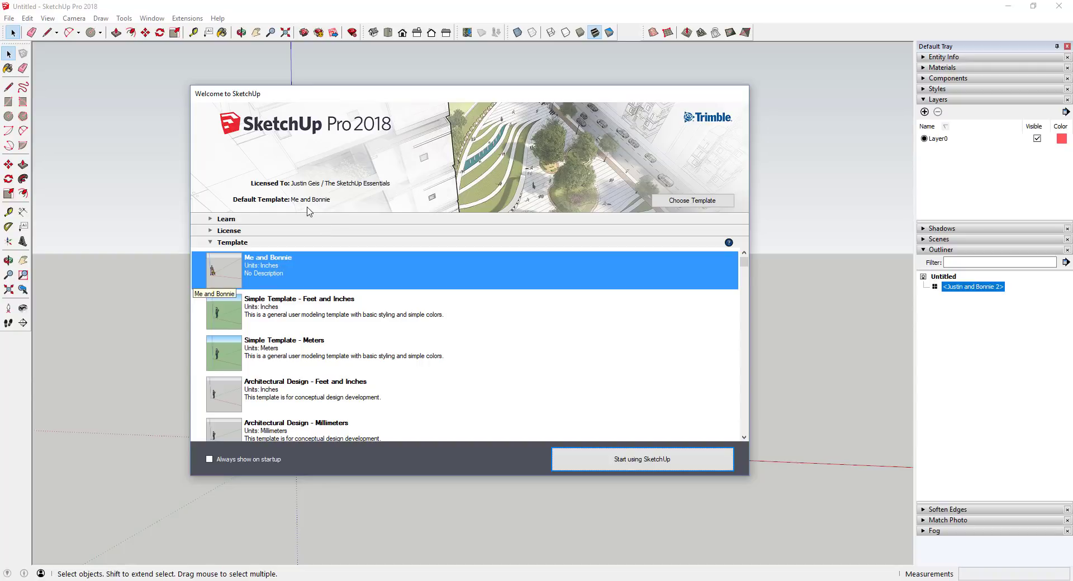